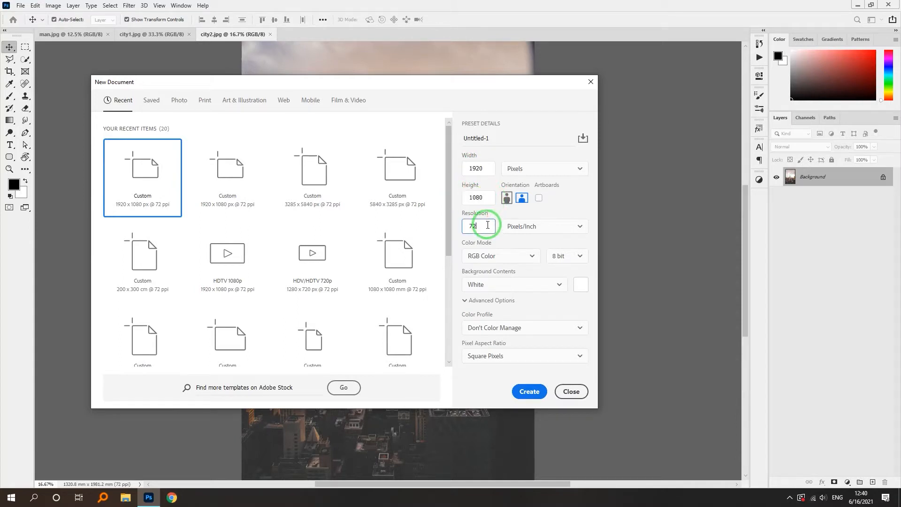
# Step: Create the 1920 x 1080 px, 72 ppi document and fill its background with light grey #dbdcd9
pyautogui.click(528, 390)
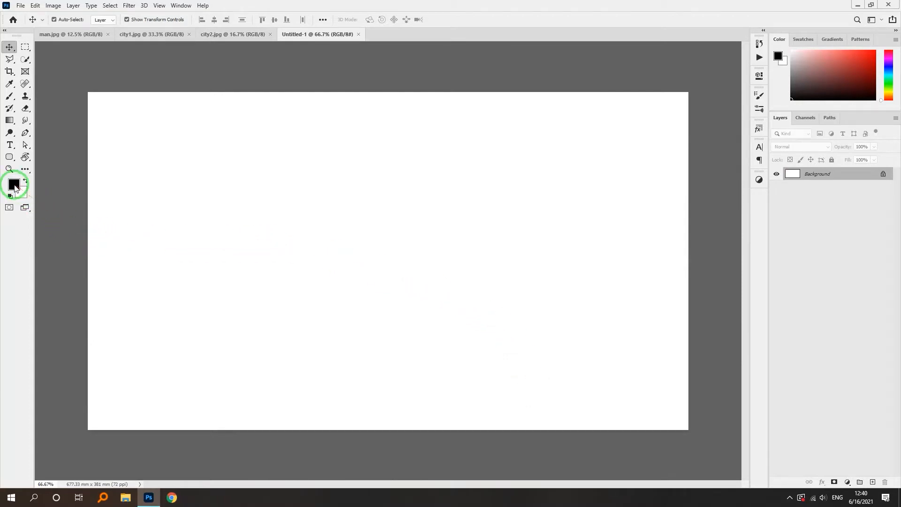
pyautogui.click(14, 184)
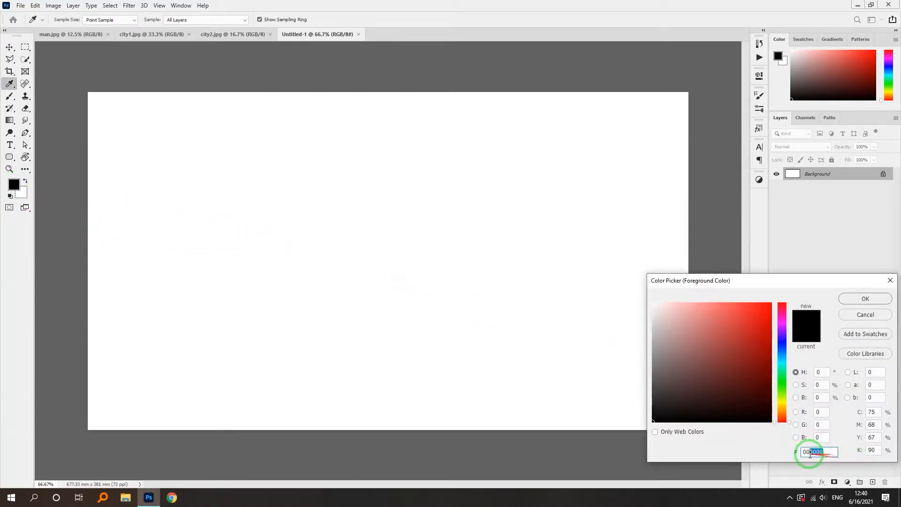
pyautogui.write('d')
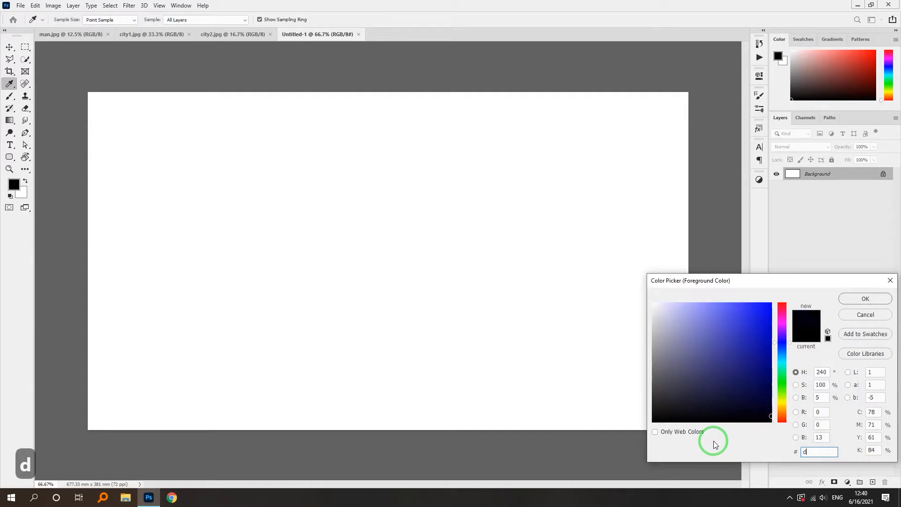
pyautogui.write('bdcd')
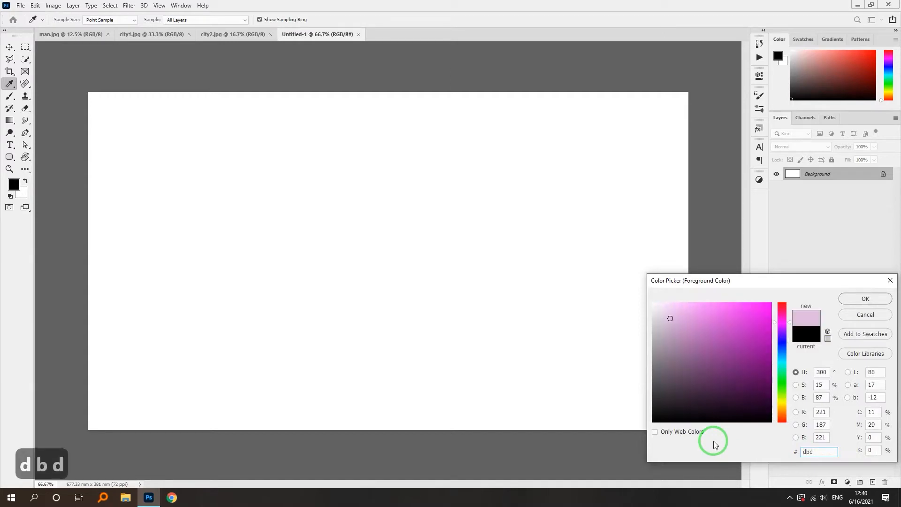
pyautogui.write('9')
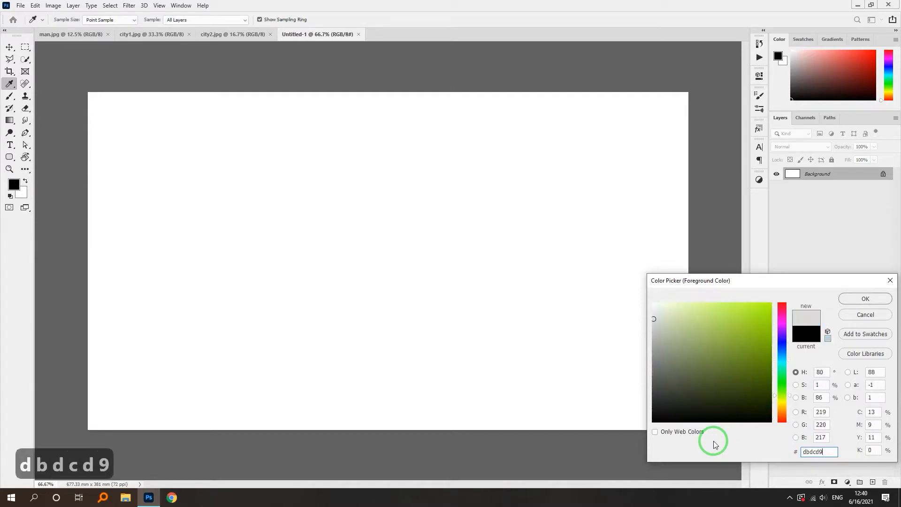
pyautogui.click(865, 299)
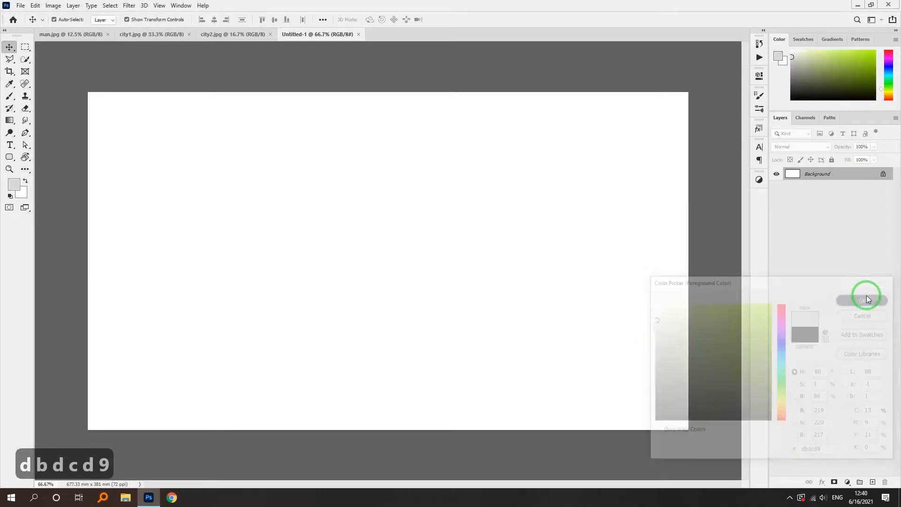
pyautogui.click(26, 183)
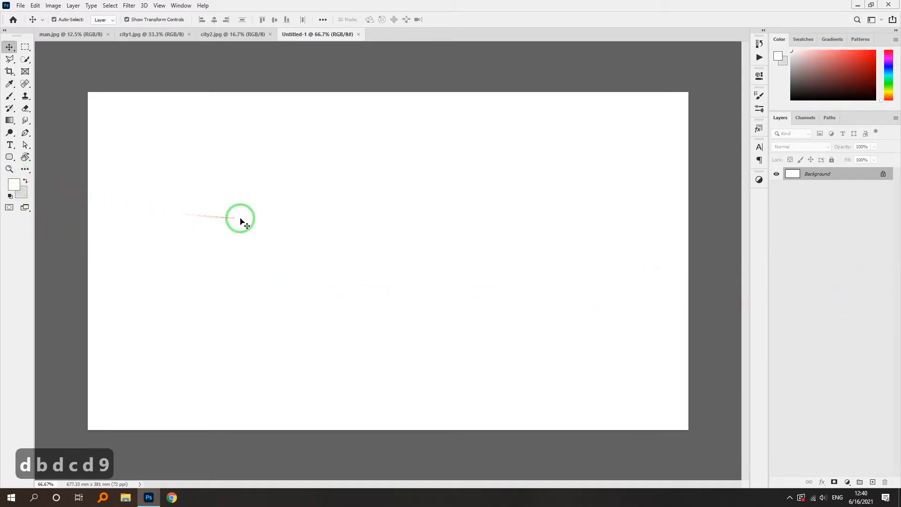
pyautogui.hotkey('ctrl', 'Delete')
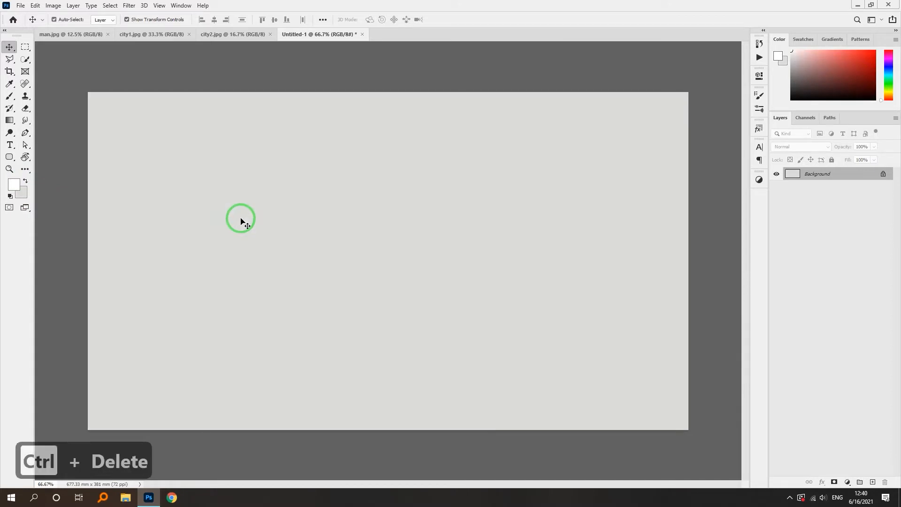
# Step: In man.jpg, select the man in the hat automatically with Select Subject
pyautogui.click(85, 35)
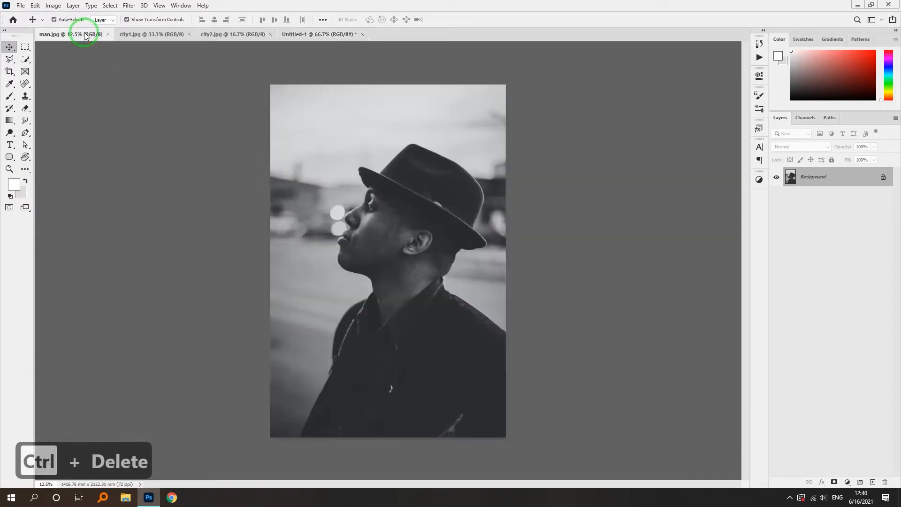
pyautogui.click(25, 61)
pyautogui.click(281, 19)
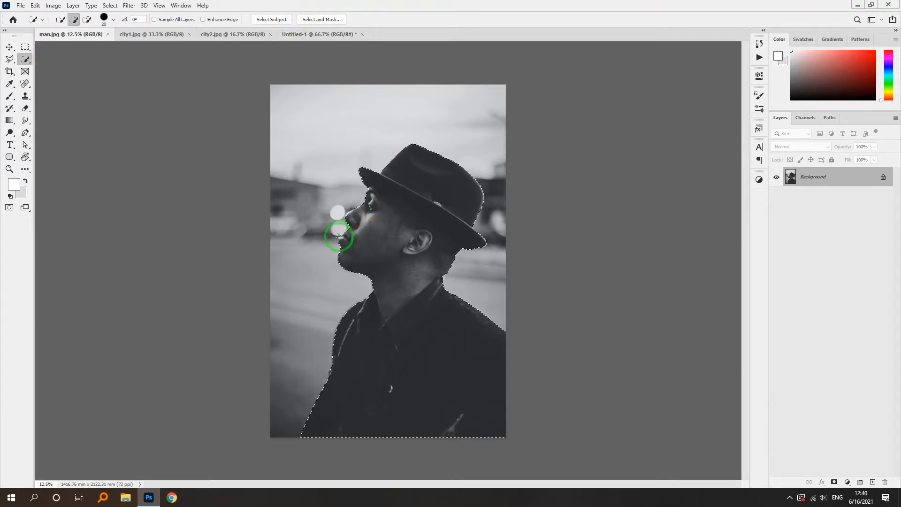
# Step: Refine the selection edge around the man's lips and the area below his nose with the Quick Selection tool
pyautogui.scroll(10, 338, 231)
pyautogui.scroll(5, 325, 219)
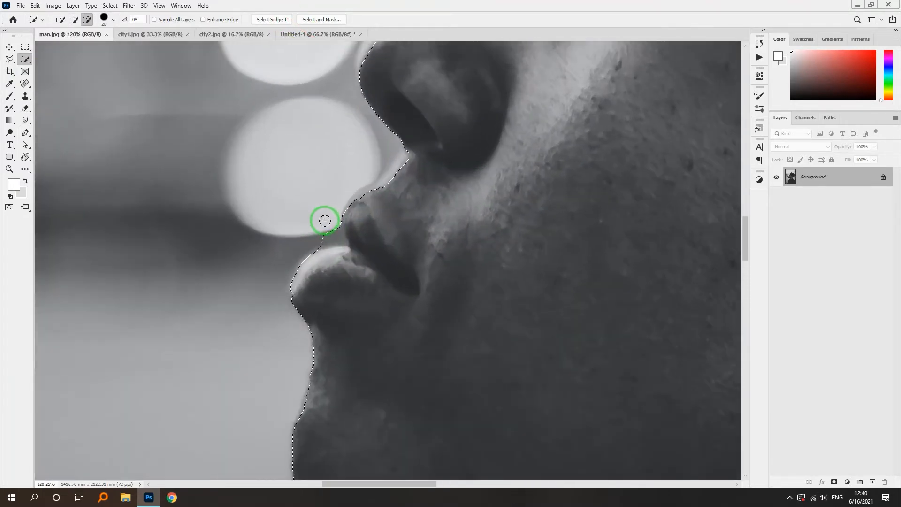
pyautogui.moveTo(326, 245); pyautogui.dragTo(341, 247)
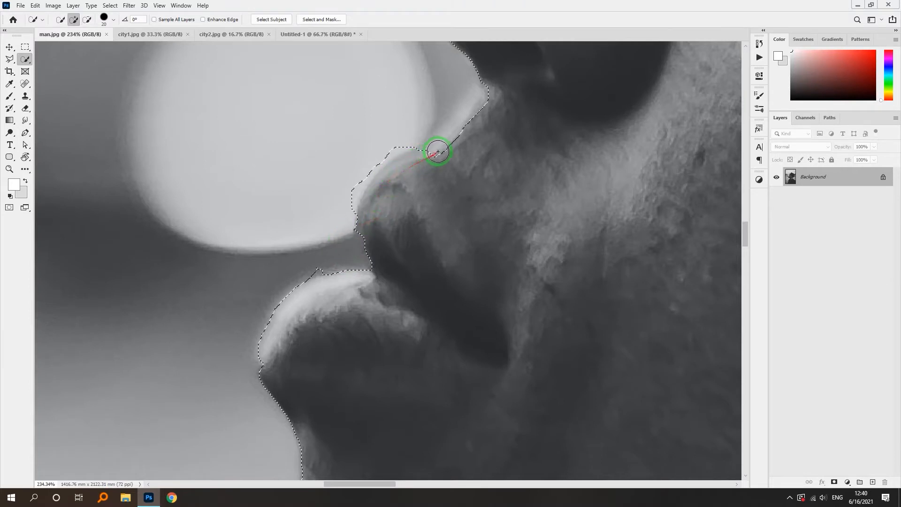
pyautogui.scroll(2, 449, 172)
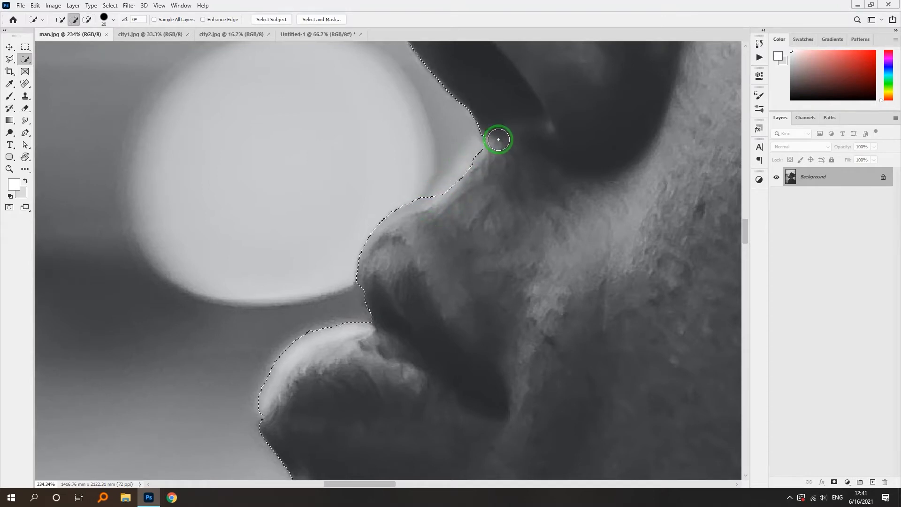
pyautogui.scroll(-2, 496, 158)
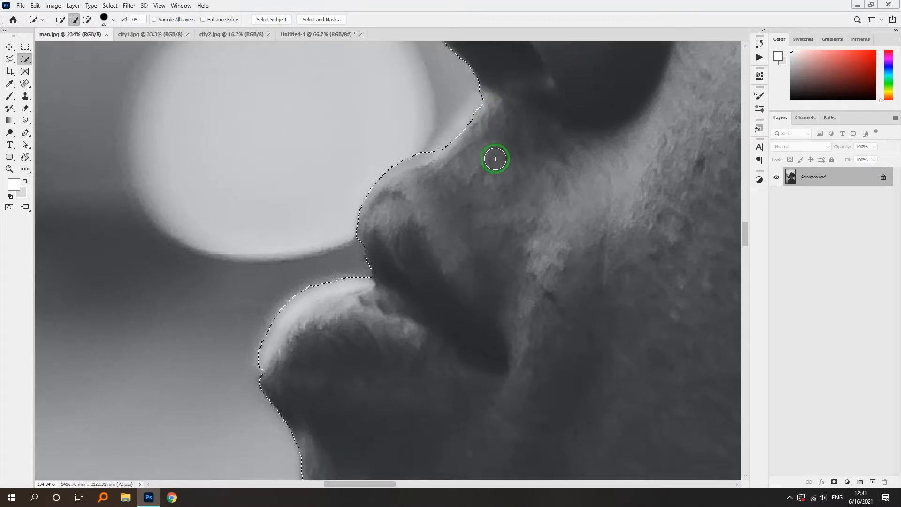
pyautogui.scroll(-5, 496, 159)
pyautogui.scroll(5, 361, 270)
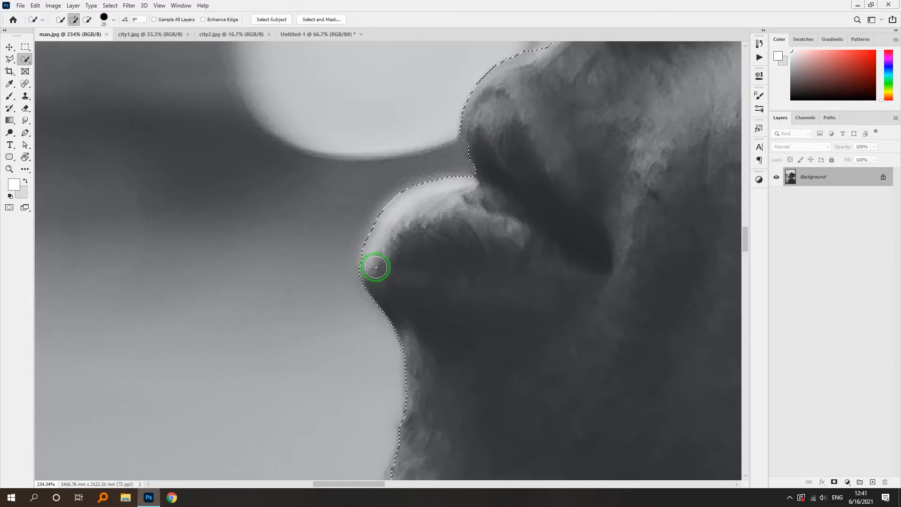
pyautogui.scroll(-5, 388, 243)
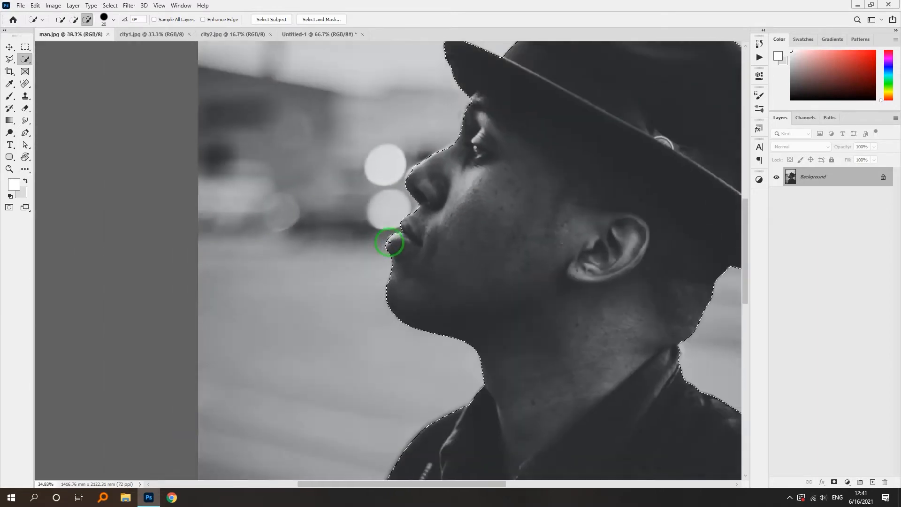
pyautogui.scroll(-4, 389, 243)
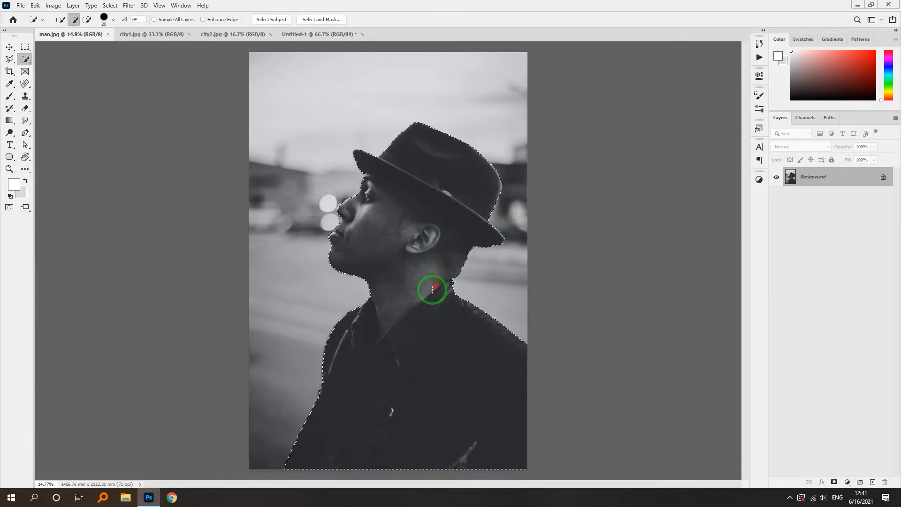
# Step: Copy the selected man to a new layer and hide the Background layer
pyautogui.hotkey('ctrl', 'j')
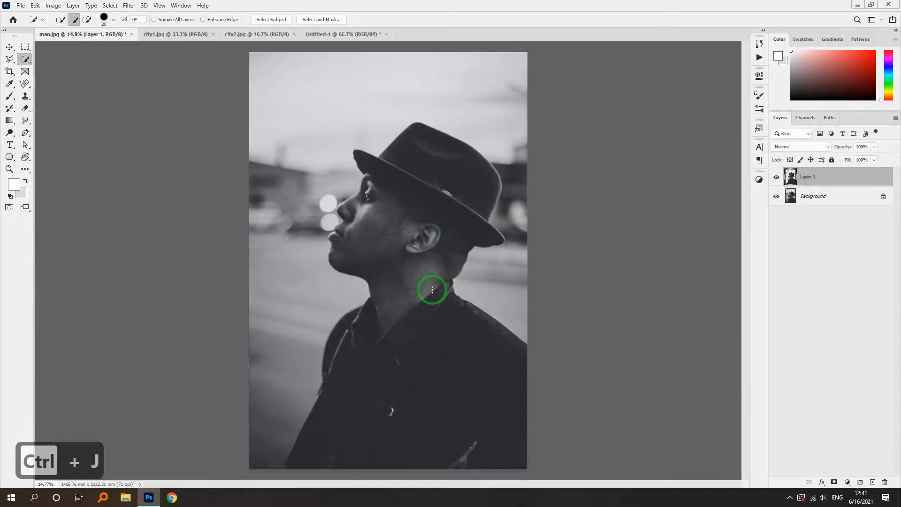
pyautogui.click(776, 196)
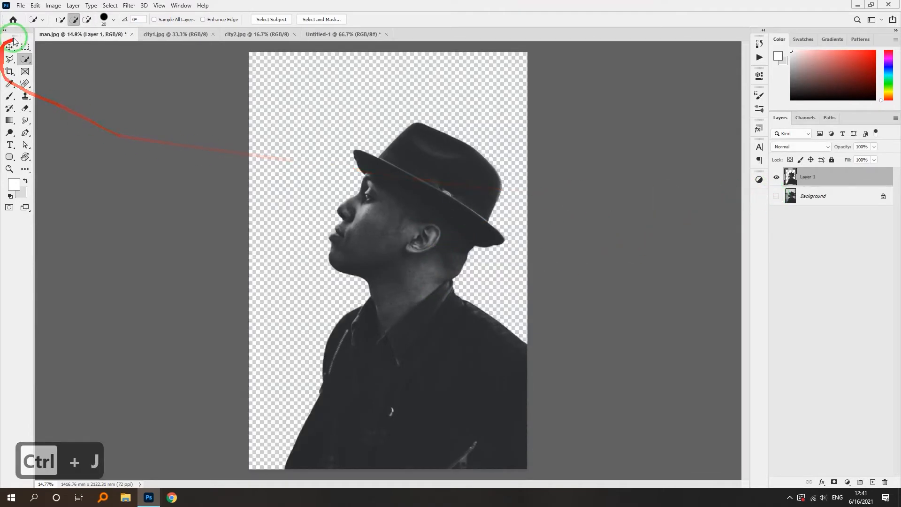
# Step: Delete the man's torso below the shoulders using a rectangular selection across the full image width, then deselect
pyautogui.click(26, 48)
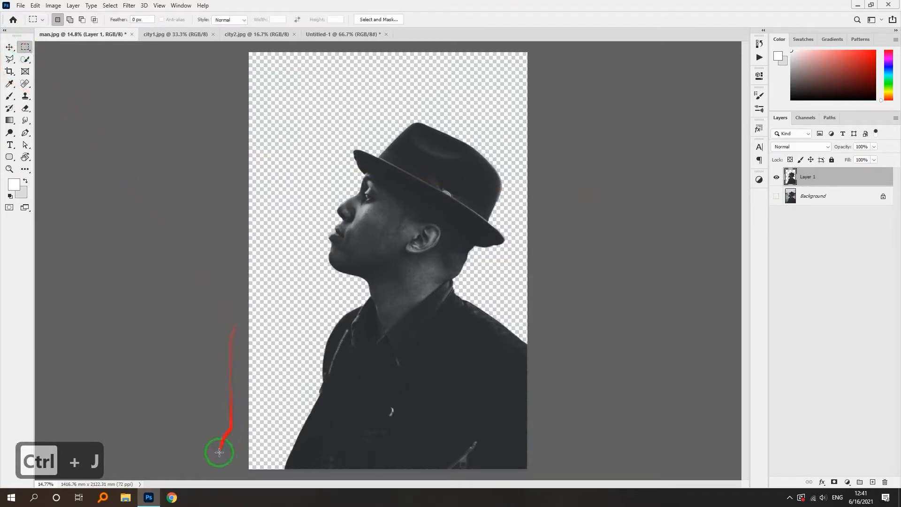
pyautogui.moveTo(242, 475)
pyautogui.mouseDown()
pyautogui.moveTo(507, 382)
pyautogui.moveTo(551, 358)
pyautogui.moveTo(556, 343)
pyautogui.mouseUp()
pyautogui.press('Delete')
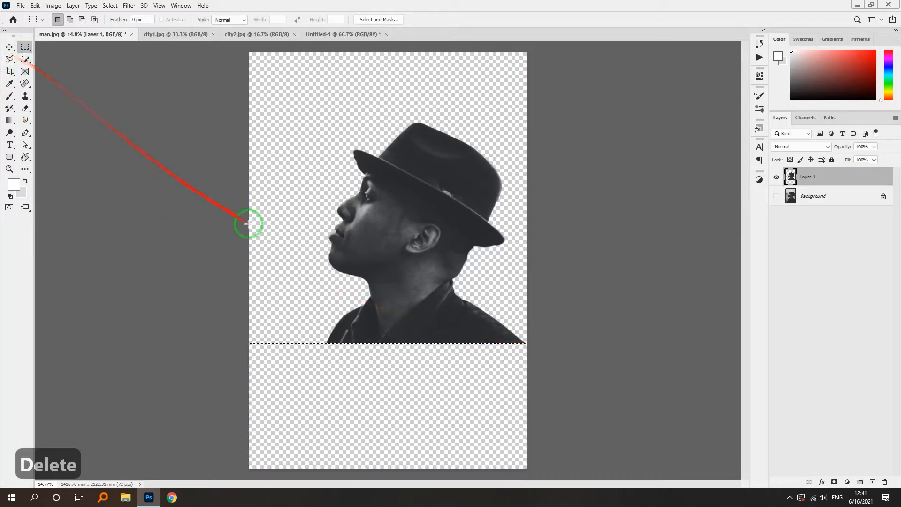
pyautogui.hotkey('ctrl', 'd')
# Step: Move the cut-out man into the Untitled-1 document and scale him to about 24% in the centre of the canvas
pyautogui.click(10, 47)
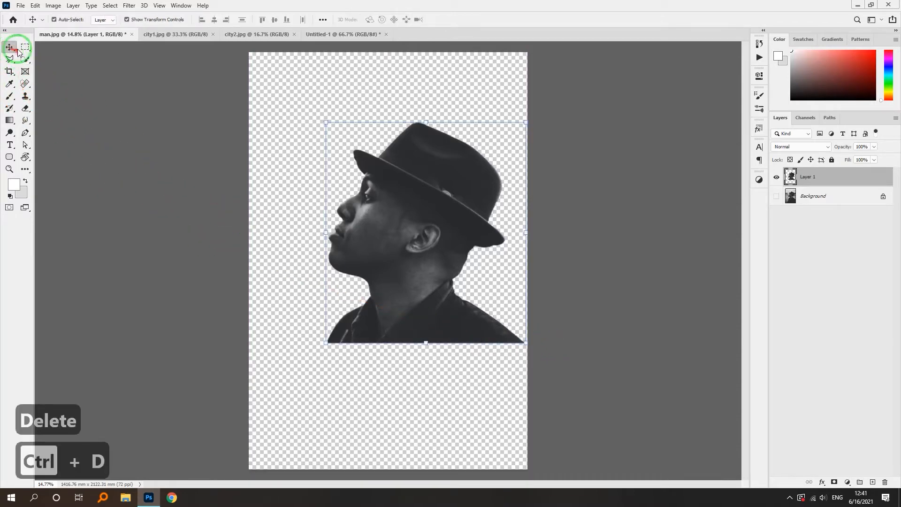
pyautogui.moveTo(403, 264); pyautogui.dragTo(342, 266)
pyautogui.scroll(-2, 342, 266)
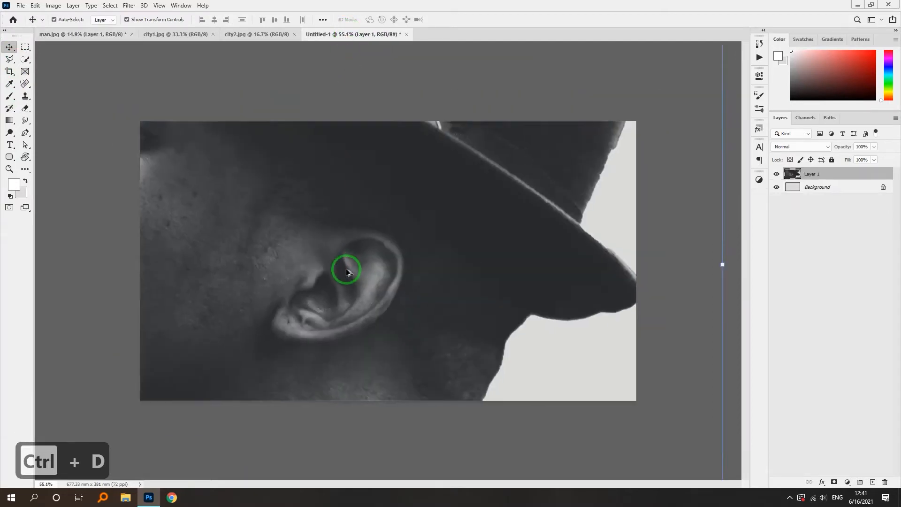
pyautogui.moveTo(596, 263); pyautogui.dragTo(393, 264)
pyautogui.scroll(2, 393, 261)
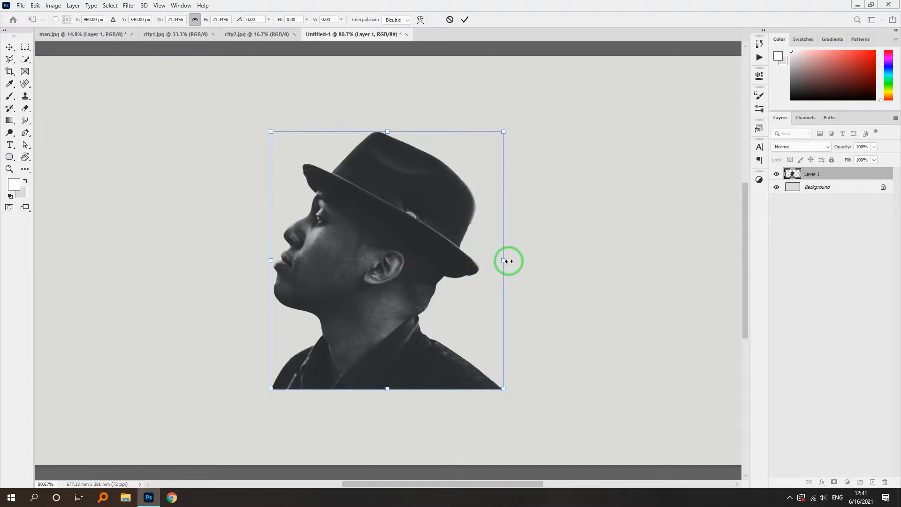
pyautogui.moveTo(509, 260); pyautogui.dragTo(523, 260)
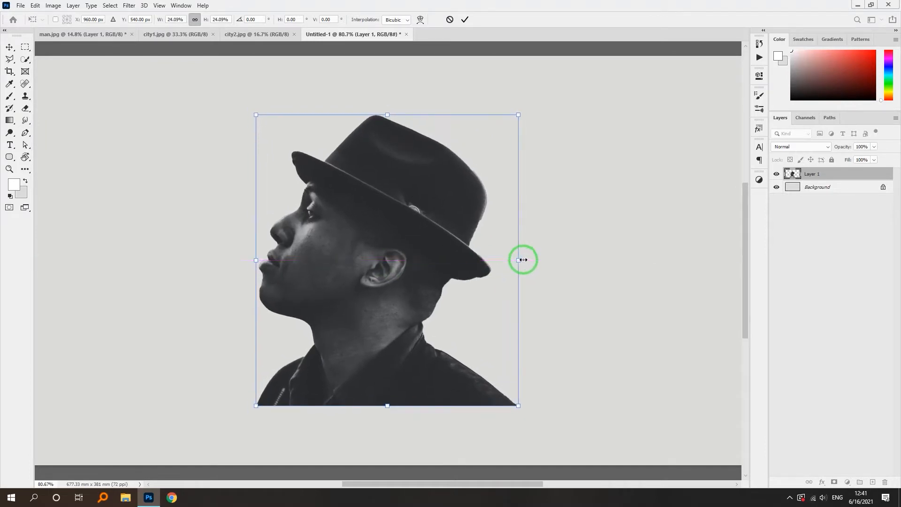
pyautogui.press('Return')
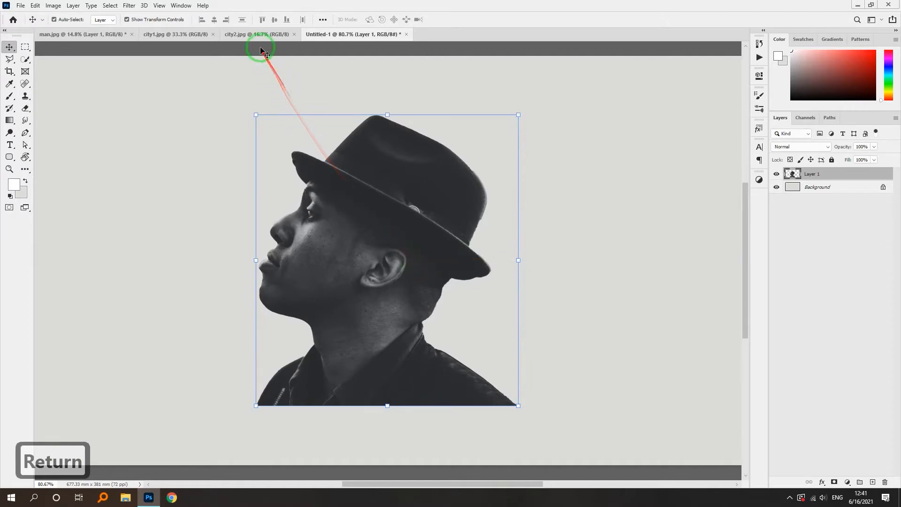
# Step: Apply Levels to city1.jpg with the shadow input at 45 and the midtone input at 1.30
pyautogui.click(190, 34)
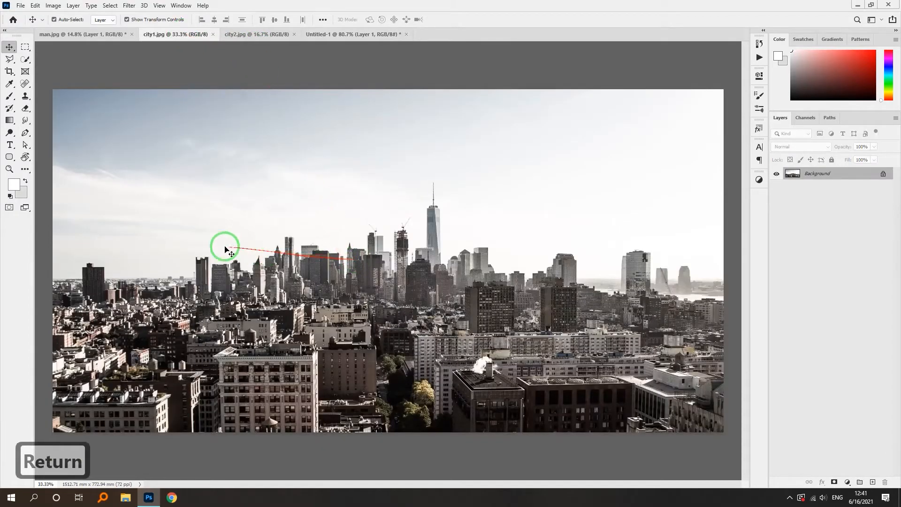
pyautogui.click(53, 6)
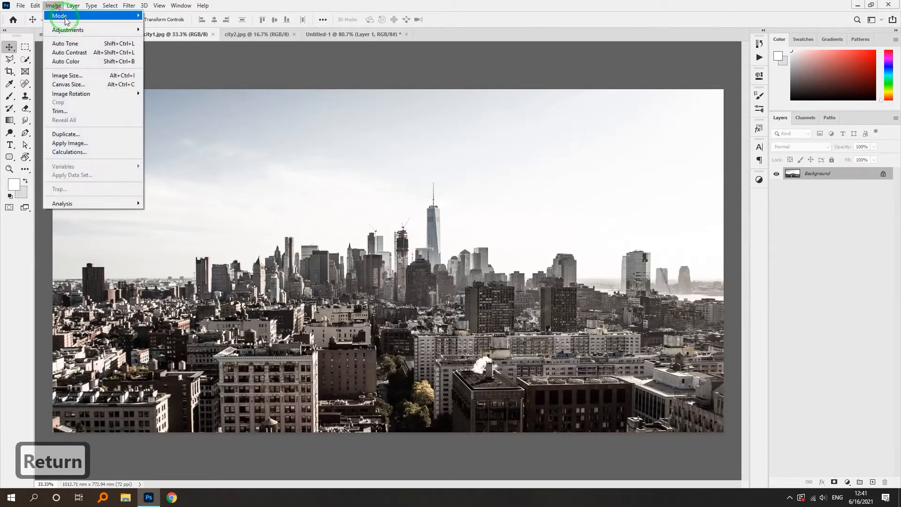
pyautogui.moveTo(70, 30)
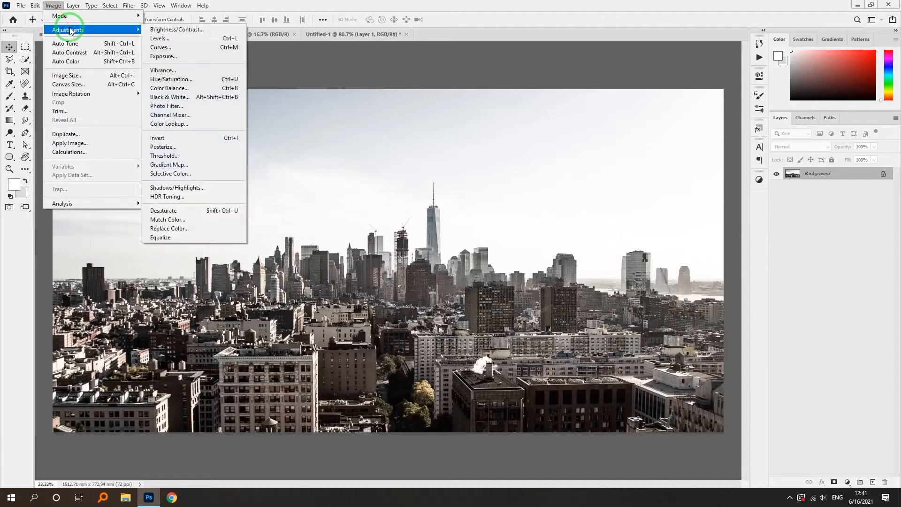
pyautogui.click(178, 39)
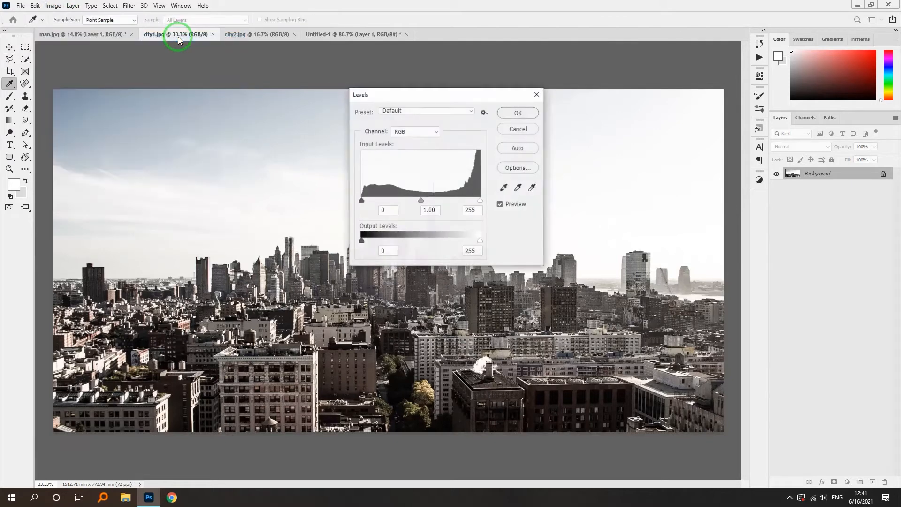
pyautogui.click(392, 213)
pyautogui.write('45')
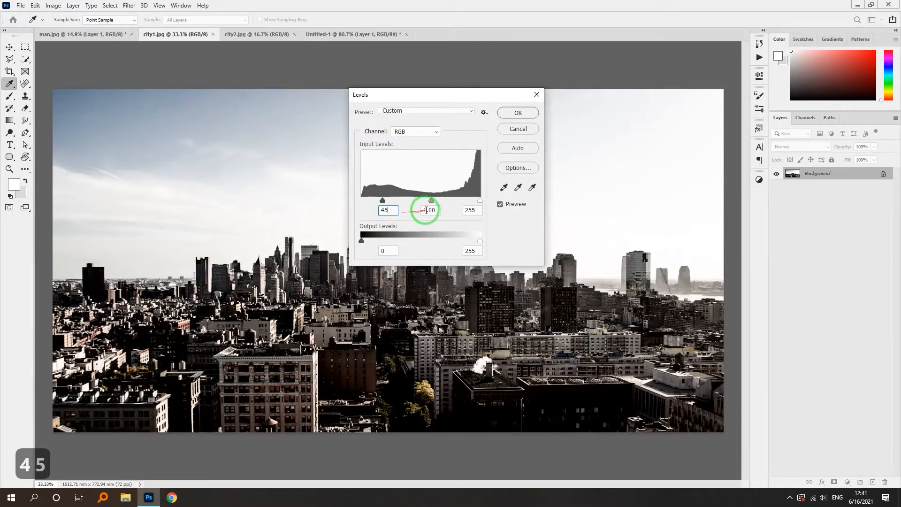
pyautogui.write('1.30')
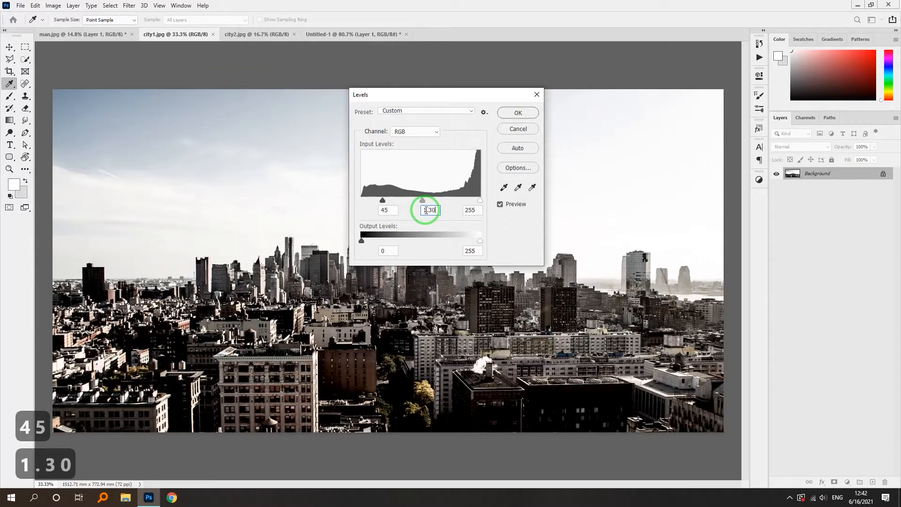
pyautogui.click(518, 114)
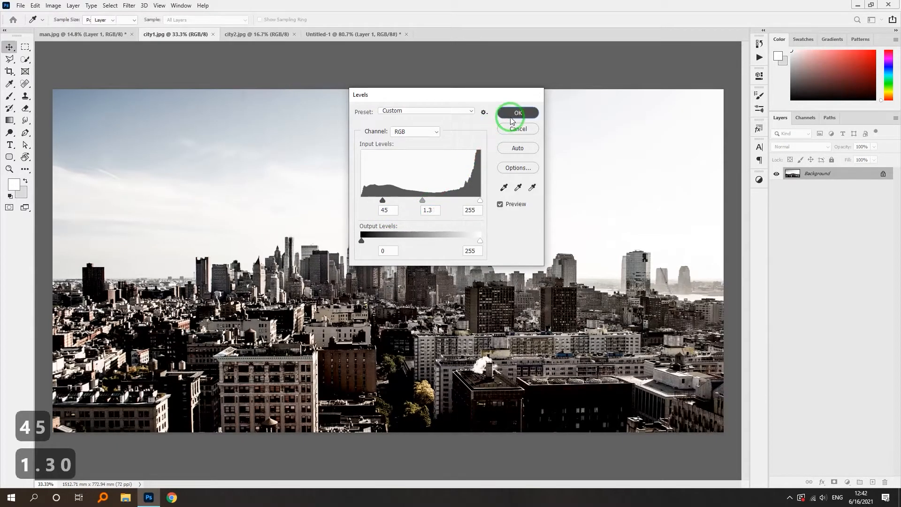
# Step: Paint the sky of city1.jpg white around the skyline with a soft brush at 385 px and 127 px, undoing the last stroke
pyautogui.click(10, 96)
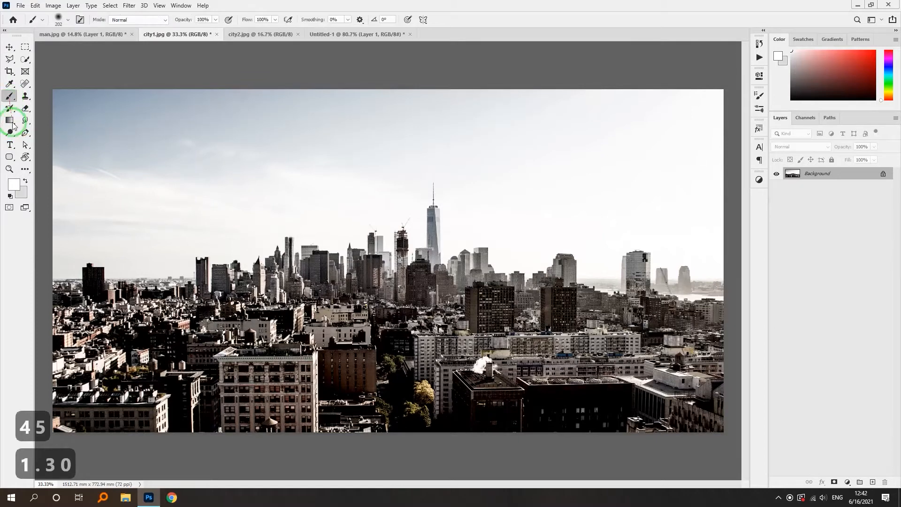
pyautogui.rightClick(123, 165)
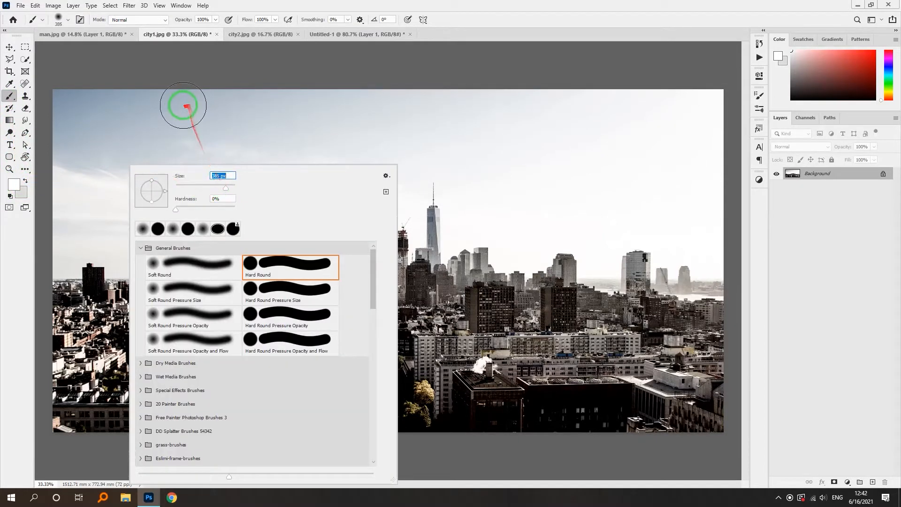
pyautogui.moveTo(181, 106)
pyautogui.mouseDown()
pyautogui.moveTo(149, 83)
pyautogui.moveTo(79, 94)
pyautogui.moveTo(58, 131)
pyautogui.moveTo(72, 150)
pyautogui.moveTo(157, 142)
pyautogui.moveTo(246, 117)
pyautogui.moveTo(733, 110)
pyautogui.moveTo(690, 147)
pyautogui.moveTo(310, 141)
pyautogui.moveTo(142, 155)
pyautogui.moveTo(71, 183)
pyautogui.moveTo(78, 178)
pyautogui.moveTo(124, 183)
pyautogui.moveTo(53, 217)
pyautogui.moveTo(121, 222)
pyautogui.moveTo(128, 235)
pyautogui.moveTo(190, 183)
pyautogui.moveTo(321, 159)
pyautogui.moveTo(287, 186)
pyautogui.moveTo(344, 171)
pyautogui.moveTo(462, 109)
pyautogui.moveTo(461, 160)
pyautogui.moveTo(507, 178)
pyautogui.moveTo(698, 154)
pyautogui.moveTo(600, 170)
pyautogui.moveTo(663, 184)
pyautogui.moveTo(594, 195)
pyautogui.mouseUp()
pyautogui.rightClick(594, 194)
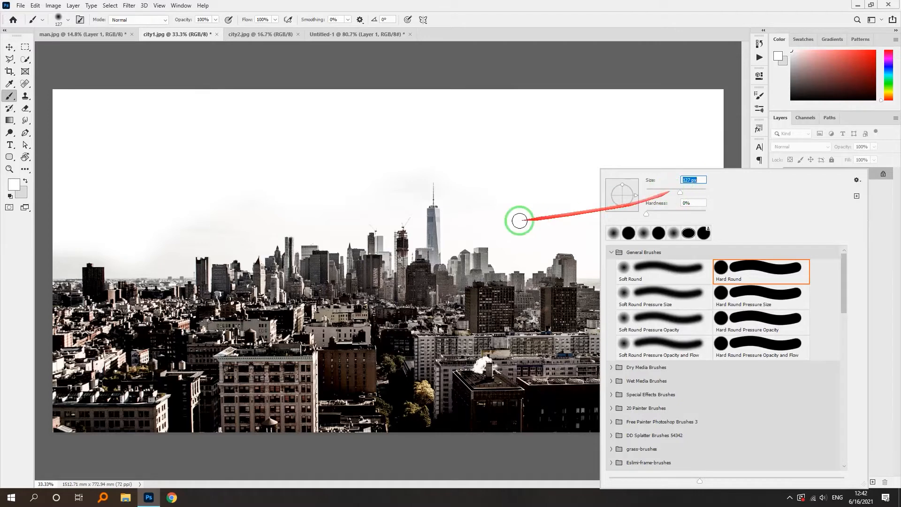
pyautogui.click(422, 184)
pyautogui.moveTo(398, 178)
pyautogui.mouseDown()
pyautogui.moveTo(320, 211)
pyautogui.moveTo(229, 211)
pyautogui.moveTo(240, 223)
pyautogui.moveTo(197, 221)
pyautogui.moveTo(195, 213)
pyautogui.moveTo(173, 231)
pyautogui.moveTo(178, 253)
pyautogui.moveTo(115, 265)
pyautogui.moveTo(79, 250)
pyautogui.moveTo(60, 259)
pyautogui.moveTo(67, 266)
pyautogui.moveTo(105, 239)
pyautogui.moveTo(154, 251)
pyautogui.moveTo(196, 242)
pyautogui.moveTo(168, 251)
pyautogui.moveTo(179, 267)
pyautogui.moveTo(118, 270)
pyautogui.moveTo(259, 235)
pyautogui.moveTo(262, 245)
pyautogui.moveTo(309, 218)
pyautogui.moveTo(295, 227)
pyautogui.moveTo(308, 235)
pyautogui.moveTo(342, 232)
pyautogui.moveTo(390, 198)
pyautogui.moveTo(401, 205)
pyautogui.moveTo(423, 173)
pyautogui.moveTo(445, 175)
pyautogui.moveTo(445, 197)
pyautogui.mouseUp()
pyautogui.moveTo(439, 166)
pyautogui.mouseDown()
pyautogui.moveTo(410, 206)
pyautogui.moveTo(507, 189)
pyautogui.moveTo(498, 232)
pyautogui.moveTo(507, 219)
pyautogui.moveTo(477, 201)
pyautogui.moveTo(458, 208)
pyautogui.moveTo(565, 211)
pyautogui.moveTo(587, 225)
pyautogui.moveTo(593, 248)
pyautogui.moveTo(654, 236)
pyautogui.moveTo(722, 246)
pyautogui.moveTo(722, 266)
pyautogui.mouseUp()
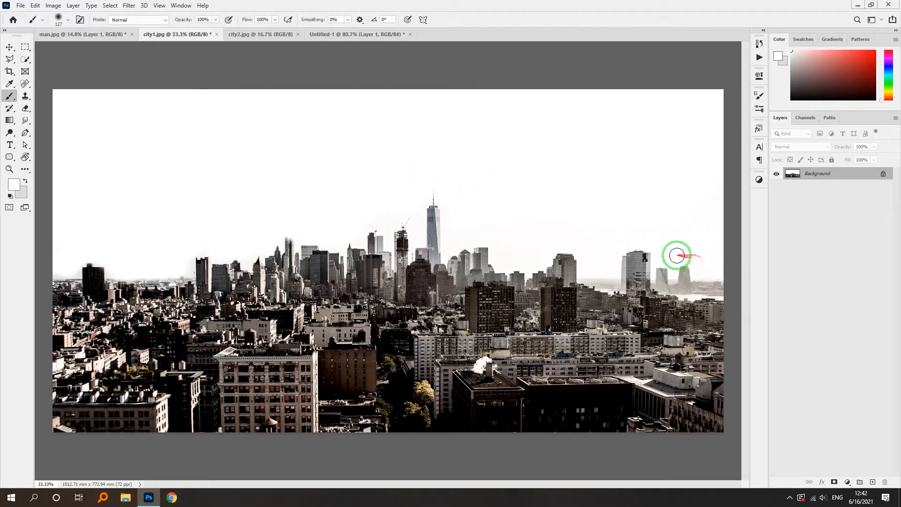
pyautogui.moveTo(662, 245)
pyautogui.mouseDown()
pyautogui.moveTo(626, 238)
pyautogui.moveTo(586, 268)
pyautogui.moveTo(585, 248)
pyautogui.moveTo(544, 253)
pyautogui.mouseUp()
pyautogui.hotkey('ctrl', 'z')
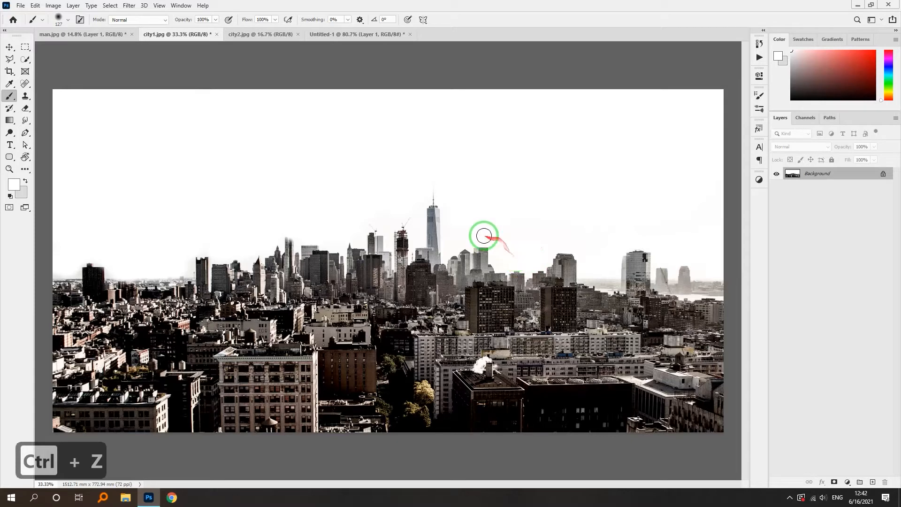
# Step: Move the city1.jpg photo into the Untitled-1 document and scale it to about 24% over the man
pyautogui.click(10, 47)
pyautogui.moveTo(359, 336); pyautogui.dragTo(341, 208)
pyautogui.scroll(-5, 341, 208)
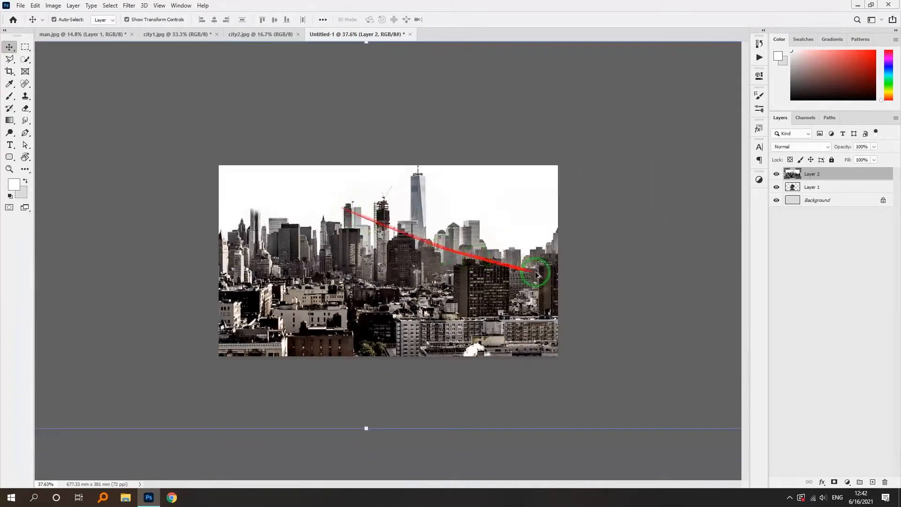
pyautogui.moveTo(373, 391); pyautogui.dragTo(383, 281)
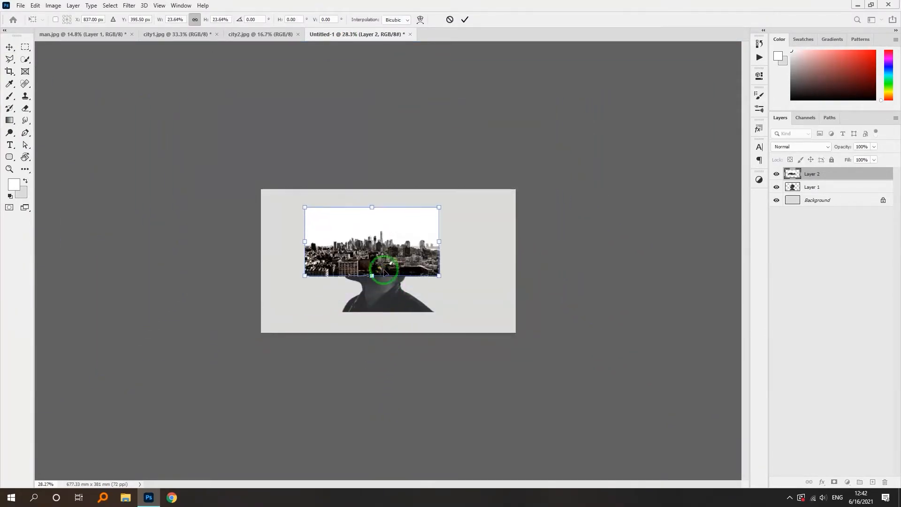
pyautogui.scroll(4, 387, 291)
pyautogui.scroll(1, 387, 293)
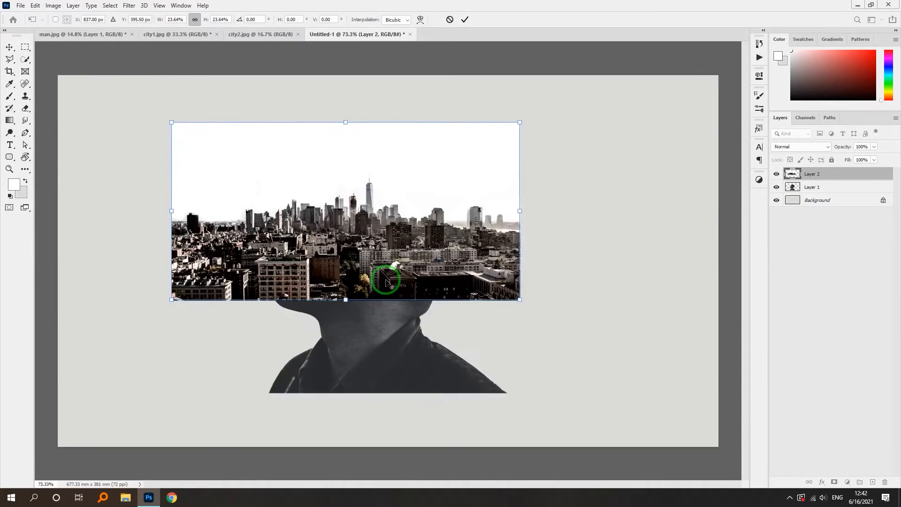
# Step: Place the city layer over the man's face and shoulders and flip it both vertically and horizontally
pyautogui.moveTo(394, 255); pyautogui.dragTo(417, 319)
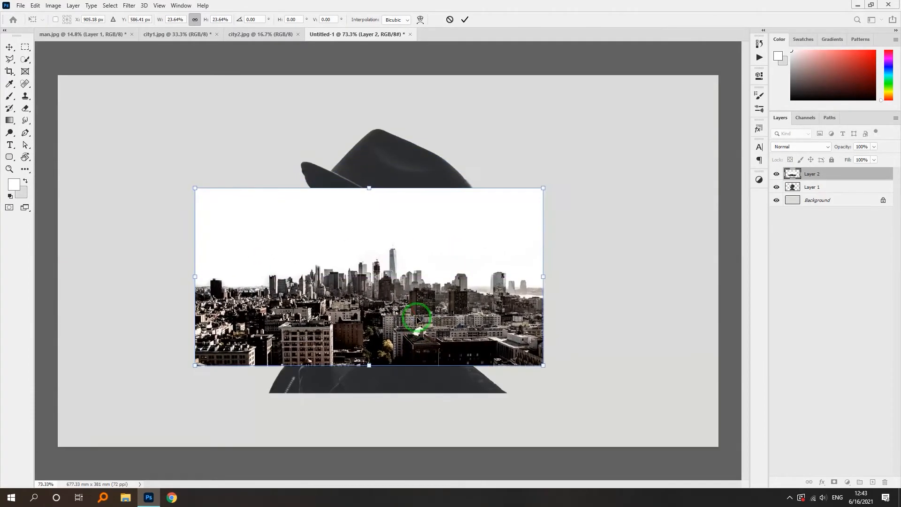
pyautogui.rightClick(416, 318)
pyautogui.click(431, 312)
pyautogui.rightClick(405, 257)
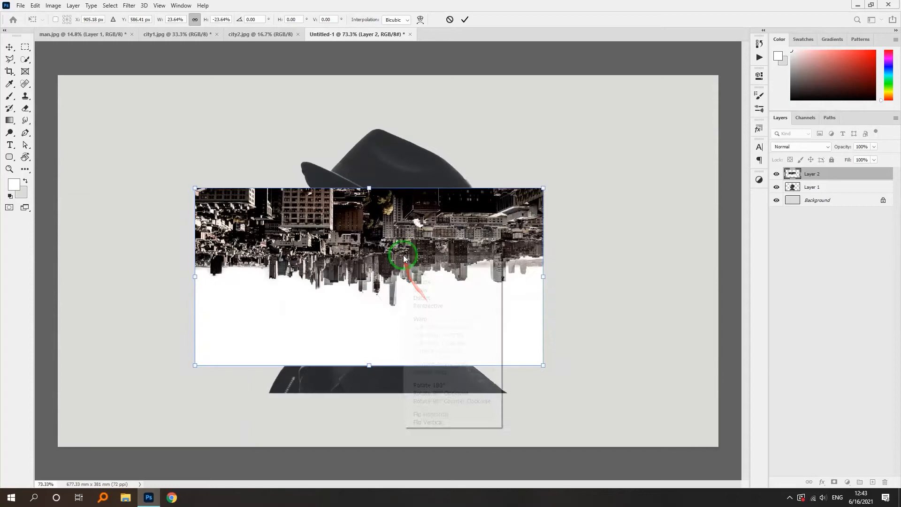
pyautogui.click(434, 411)
# Step: Centre the flipped city horizontally over the man's lower half and enlarge it to about 29%
pyautogui.moveTo(403, 266); pyautogui.dragTo(423, 367)
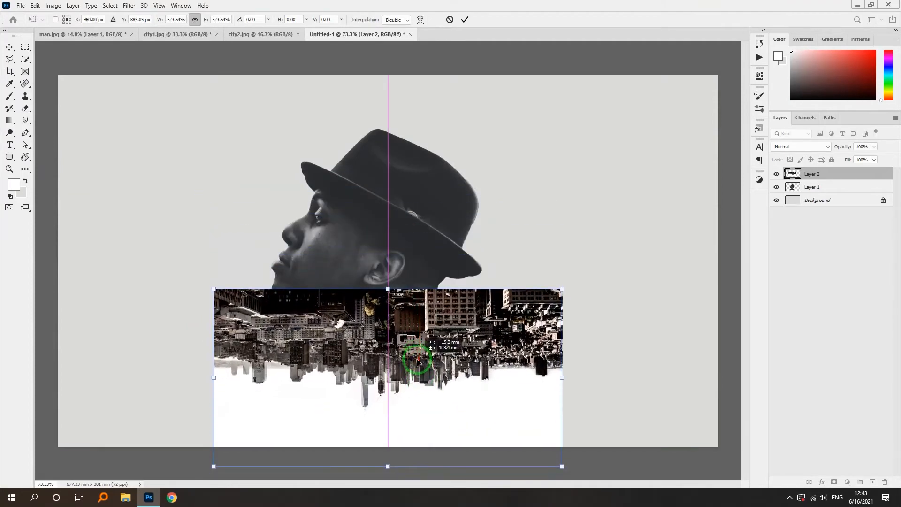
pyautogui.moveTo(388, 288); pyautogui.dragTo(388, 227)
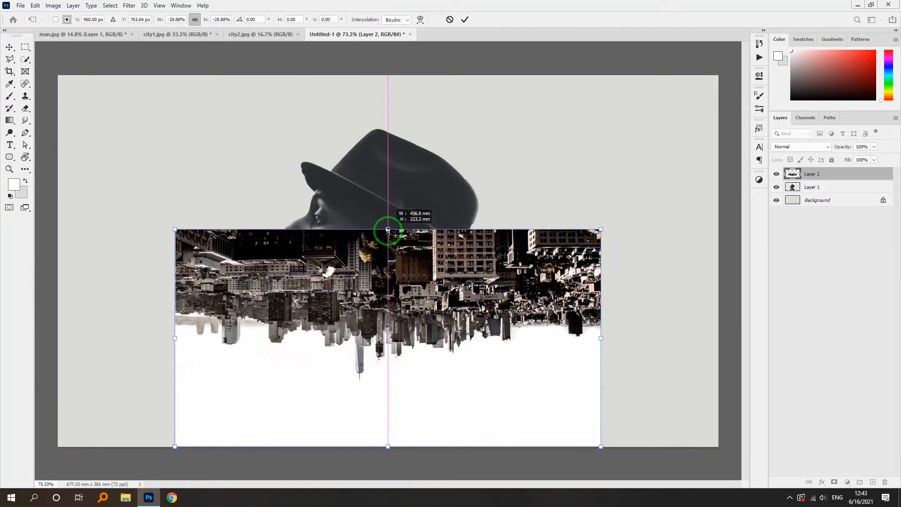
pyautogui.click(465, 19)
# Step: Lower and slightly enlarge the city layer so its skyline meets the man's shoulder edge, checking it against his loaded outline, then deselect
pyautogui.moveTo(416, 256); pyautogui.dragTo(418, 286)
pyautogui.keyDown('ctrl'); pyautogui.click(792, 187); pyautogui.keyUp('ctrl')
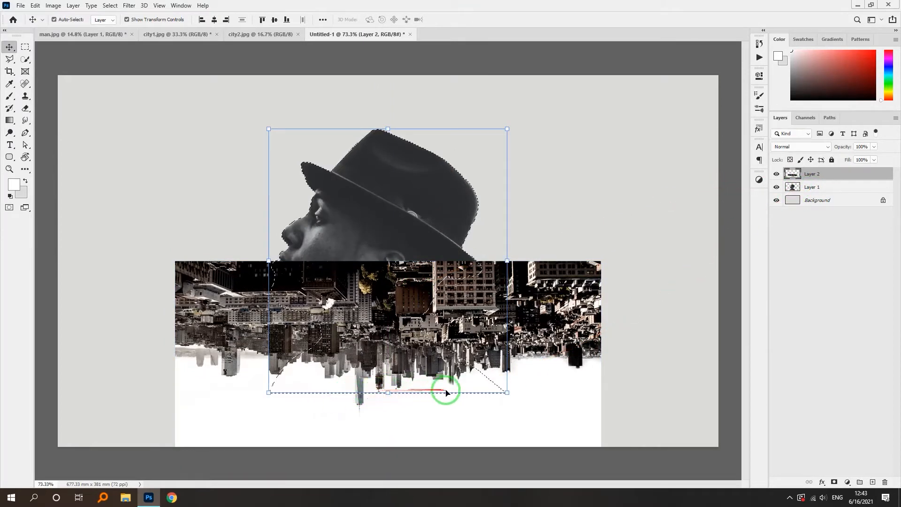
pyautogui.hotkey('ctrl', 'd')
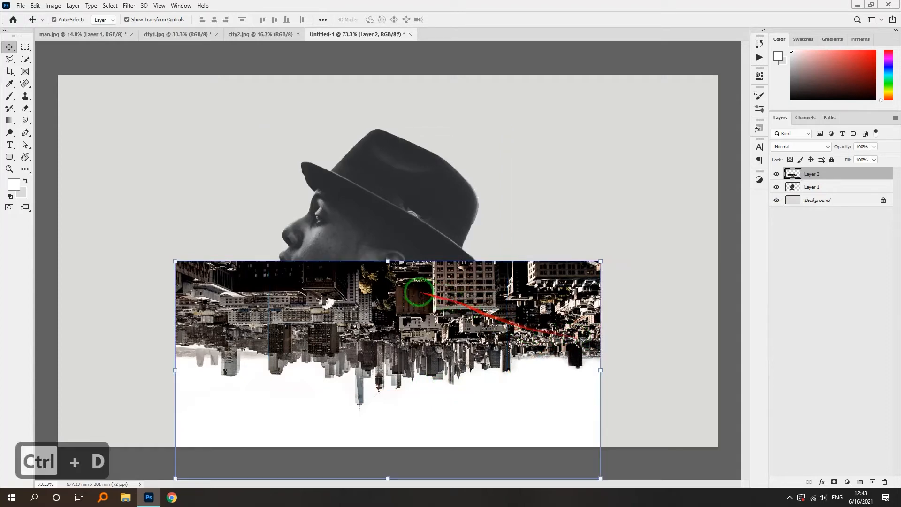
pyautogui.moveTo(395, 286)
pyautogui.mouseDown()
pyautogui.moveTo(395, 300)
pyautogui.moveTo(395, 267)
pyautogui.mouseUp()
pyautogui.keyDown('ctrl'); pyautogui.click(793, 187); pyautogui.keyUp('ctrl')
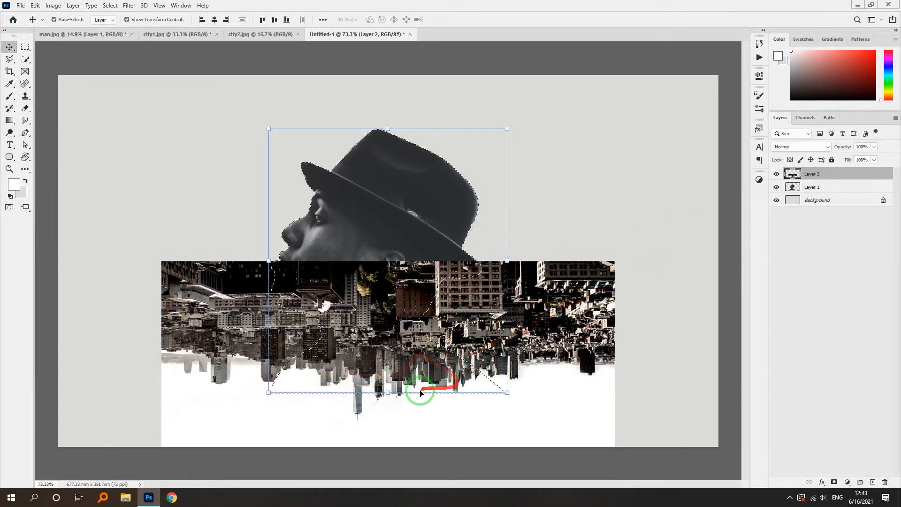
pyautogui.press('ctrl')
pyautogui.hotkey('ctrl', 'd')
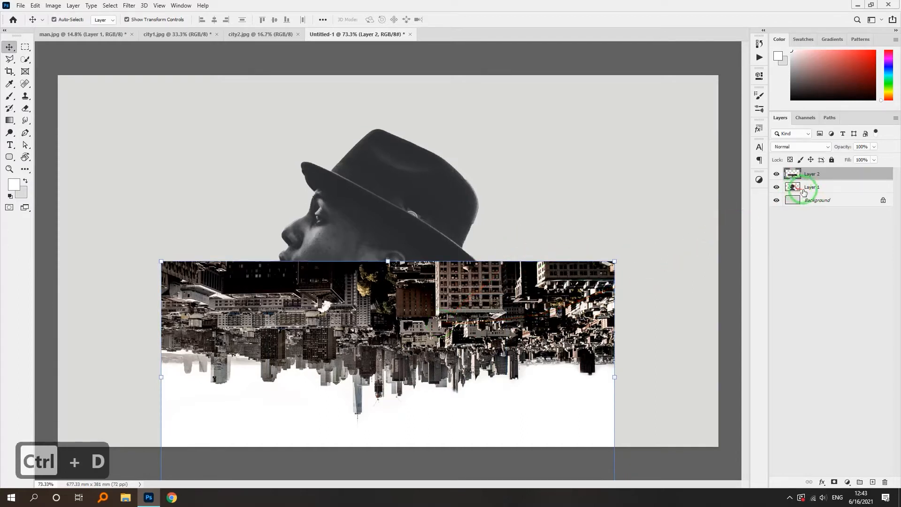
# Step: Move the man's layer above the city layer and set its blend mode to Screen
pyautogui.moveTo(803, 192); pyautogui.dragTo(821, 175)
pyautogui.click(804, 147)
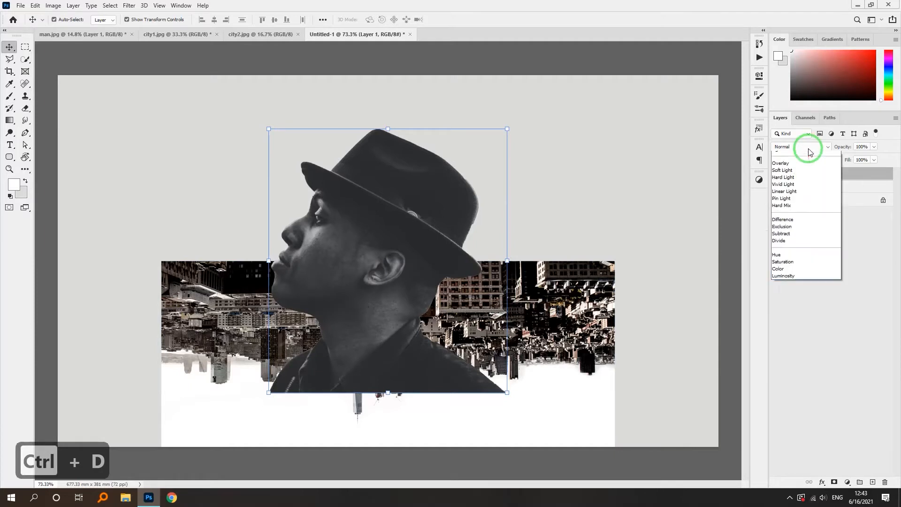
pyautogui.click(791, 227)
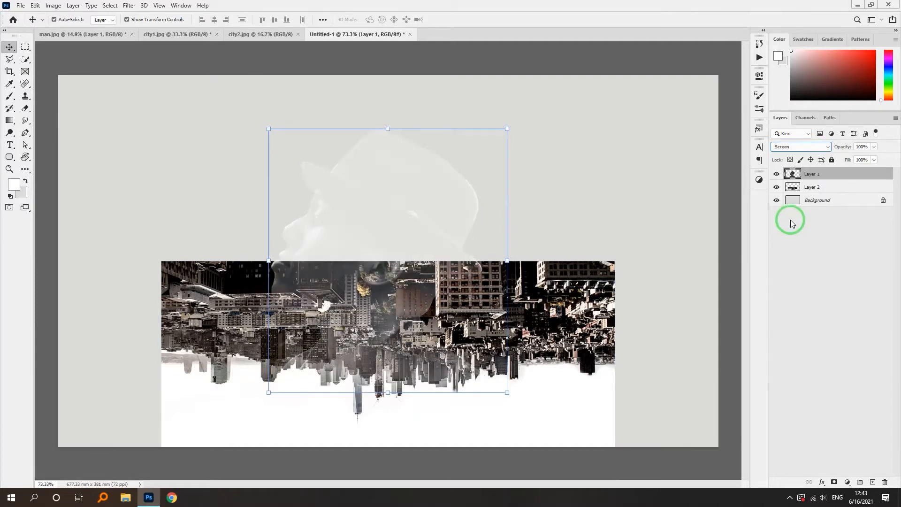
# Step: Load the man's outline as a selection and use it to add a layer mask to the city layer
pyautogui.keyDown('ctrl'); pyautogui.click(792, 175); pyautogui.keyUp('ctrl')
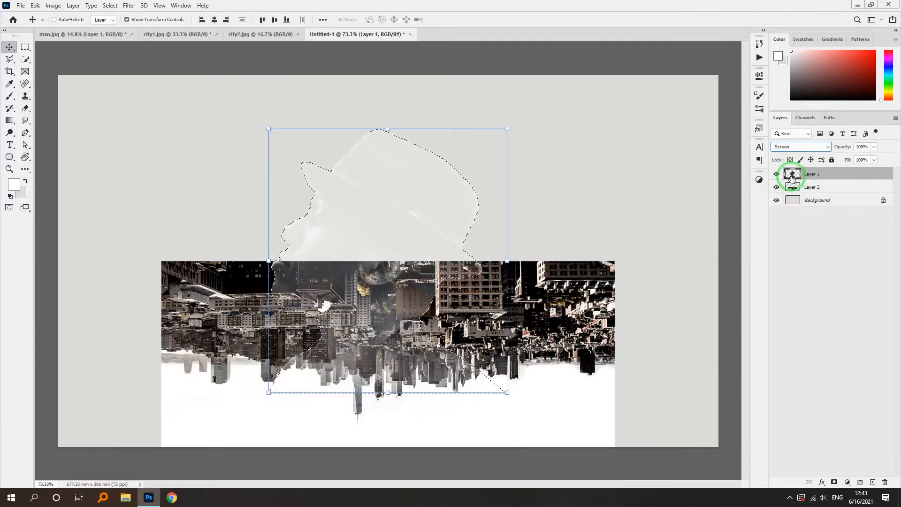
pyautogui.click(808, 188)
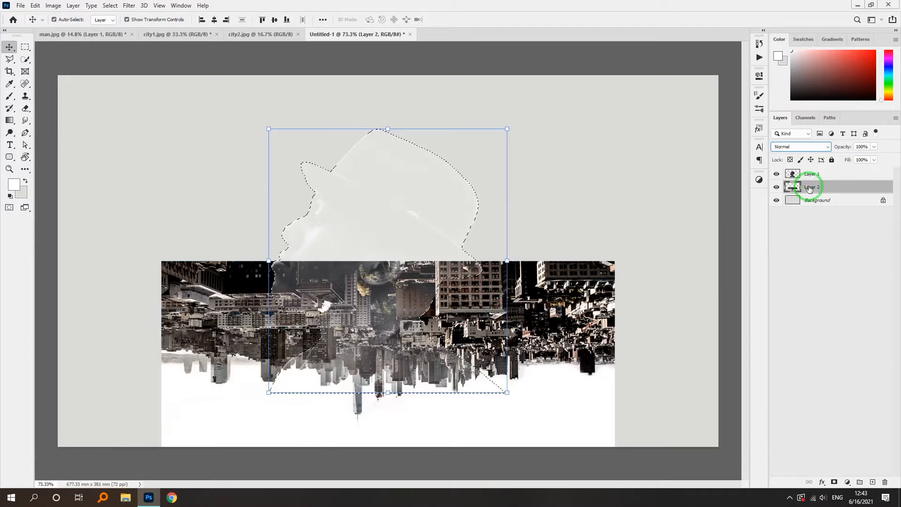
pyautogui.click(834, 482)
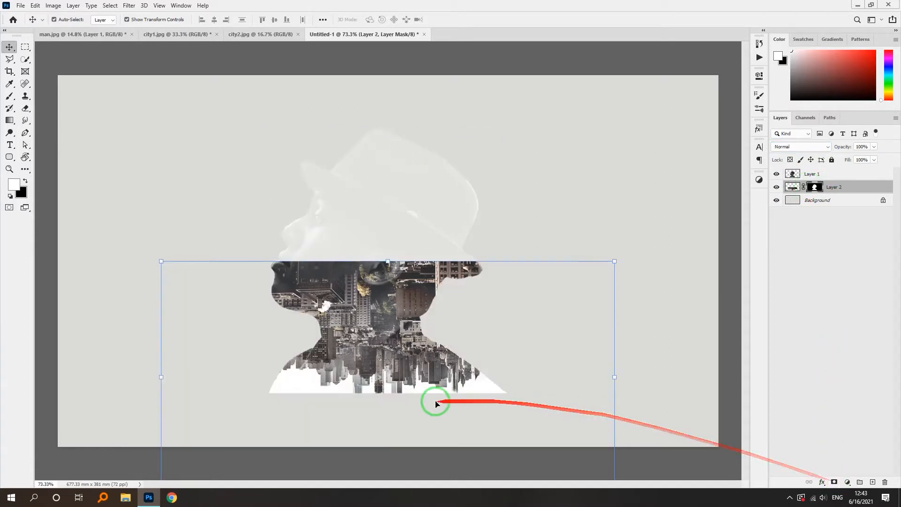
pyautogui.click(809, 223)
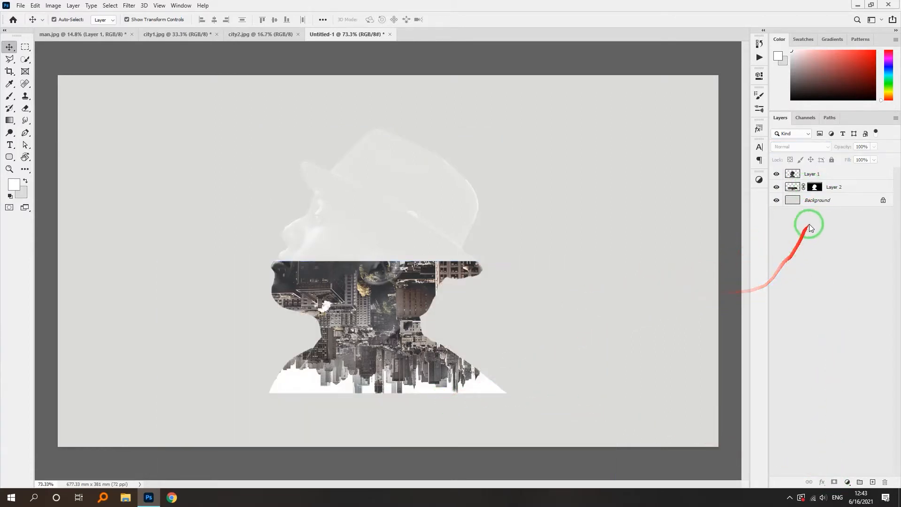
# Step: Paint white on the city layer's mask with a 39 px hard round brush to reveal the building tips below the shoulders
pyautogui.click(814, 187)
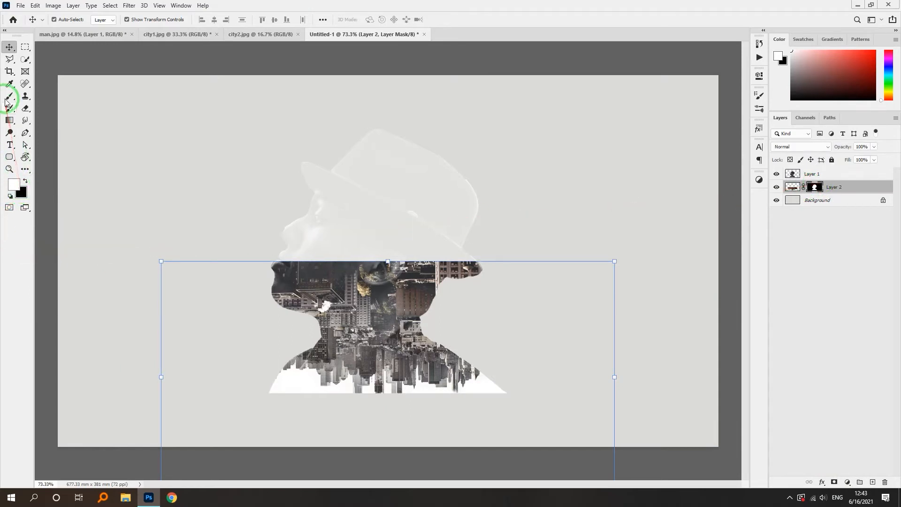
pyautogui.click(8, 96)
pyautogui.rightClick(356, 384)
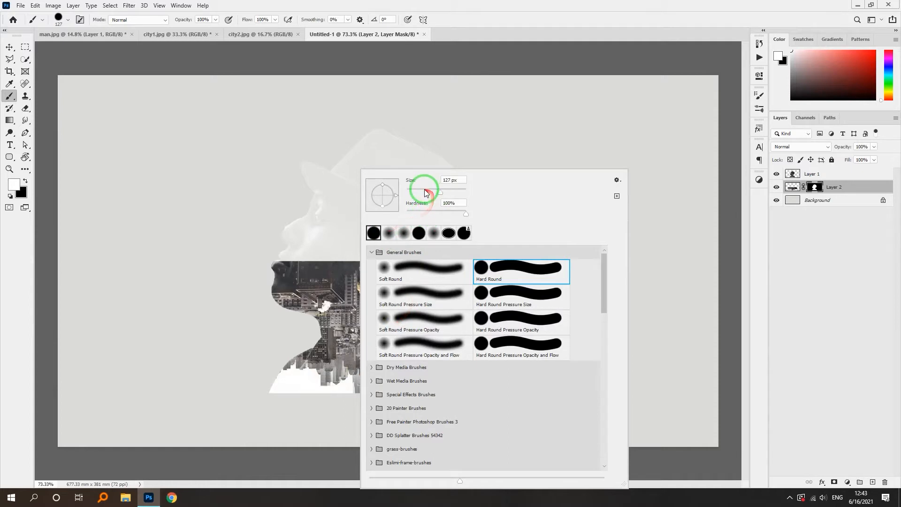
pyautogui.click(356, 388)
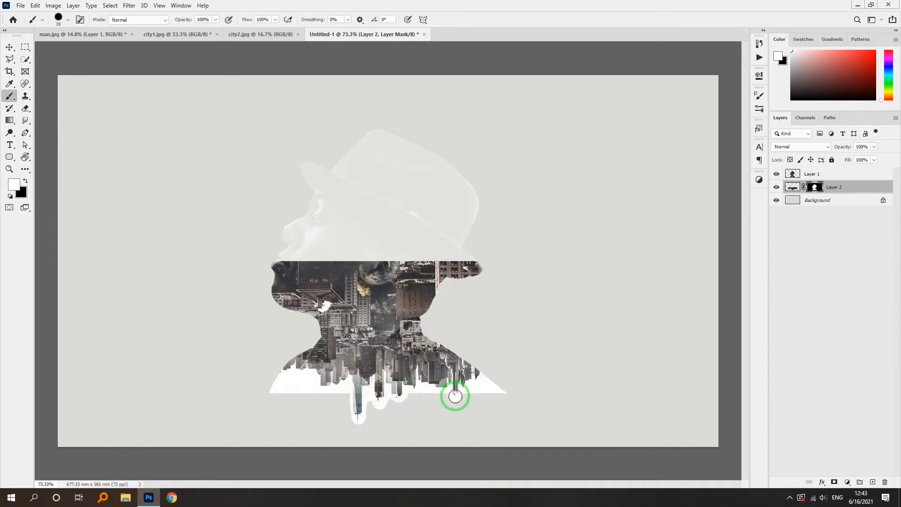
pyautogui.moveTo(454, 396); pyautogui.dragTo(307, 388)
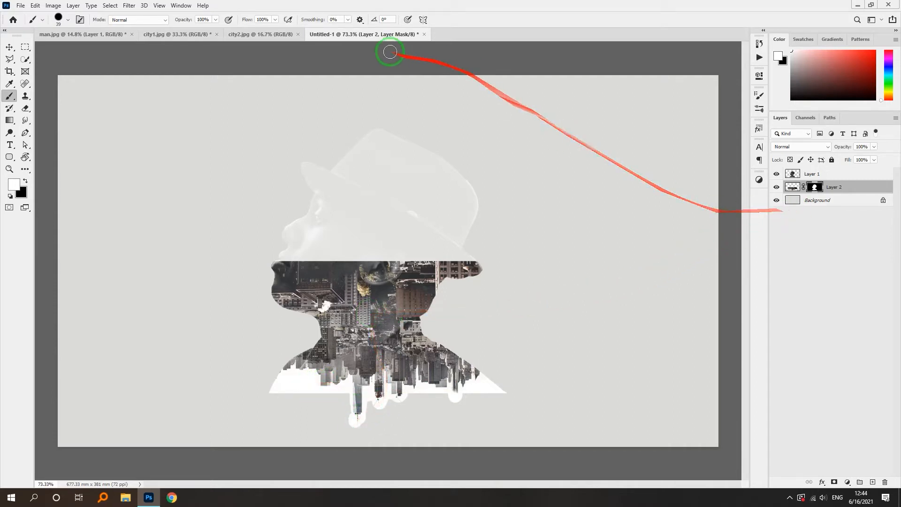
# Step: Apply Levels to city2.jpg with the shadow input at 50, the midtone input at 0.8 and the highlight input at 220
pyautogui.click(264, 34)
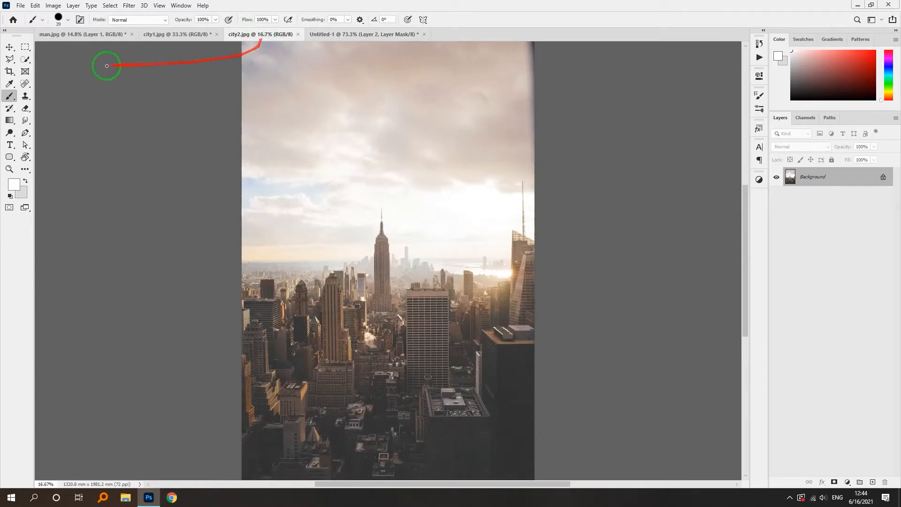
pyautogui.click(54, 5)
pyautogui.moveTo(71, 29)
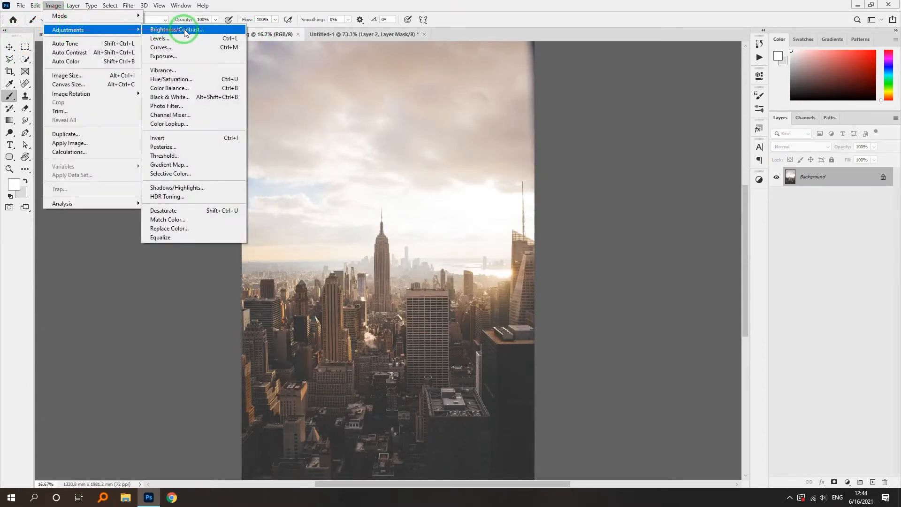
pyautogui.click(185, 37)
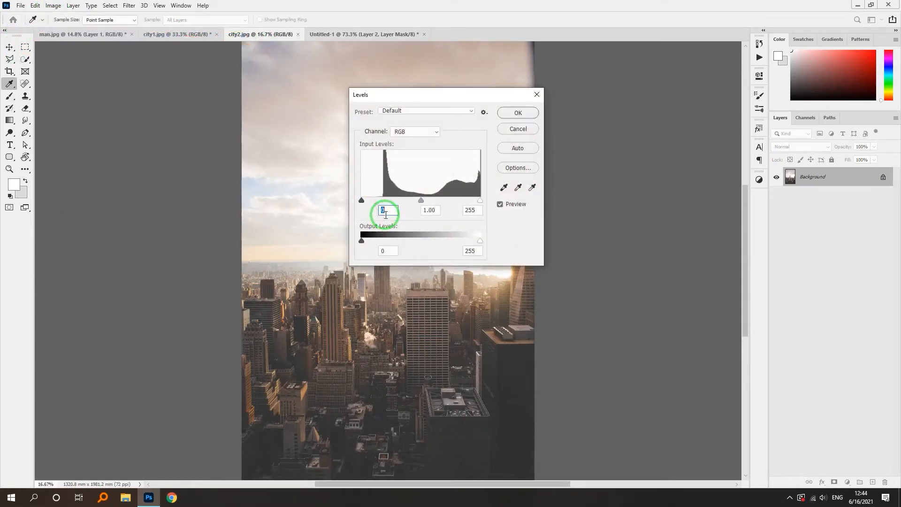
pyautogui.click(384, 213)
pyautogui.write('50')
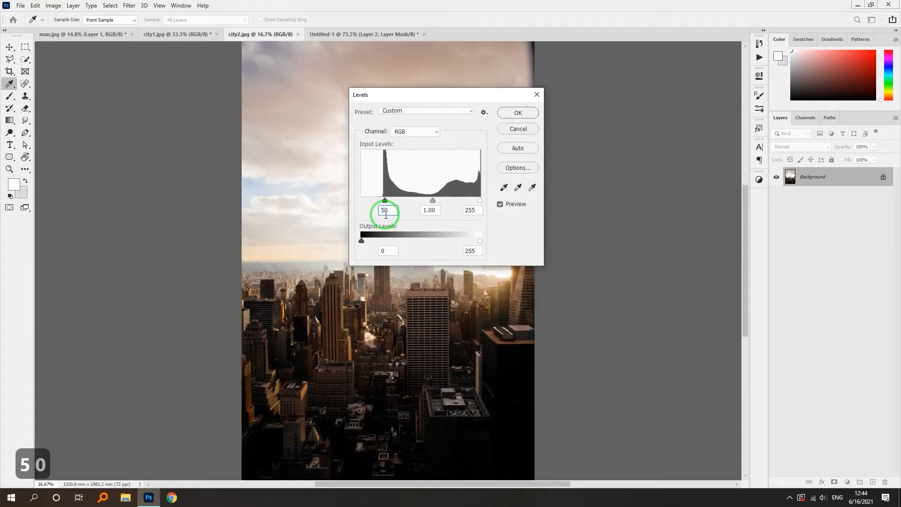
pyautogui.write('0')
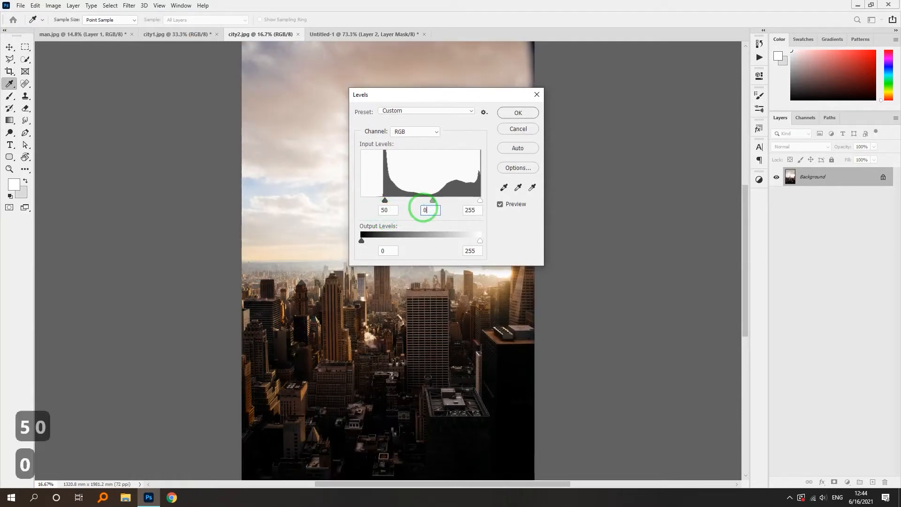
pyautogui.write('.8')
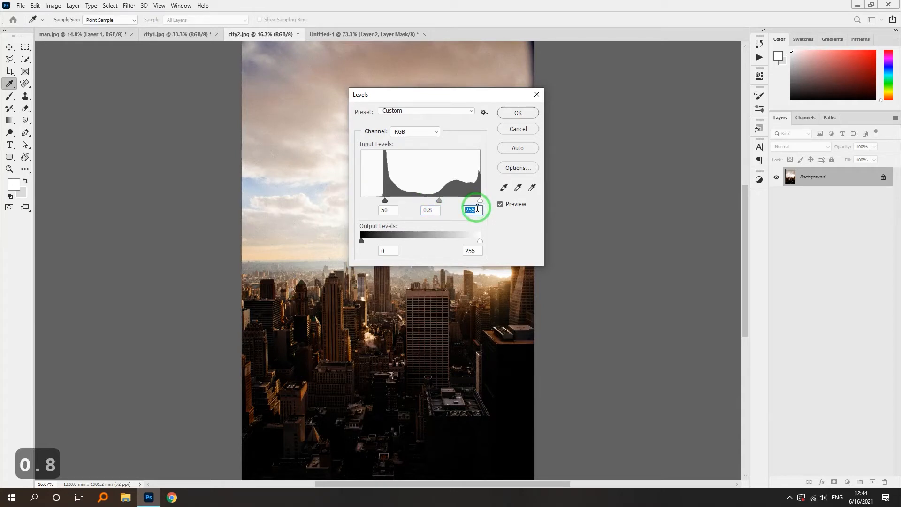
pyautogui.write('220')
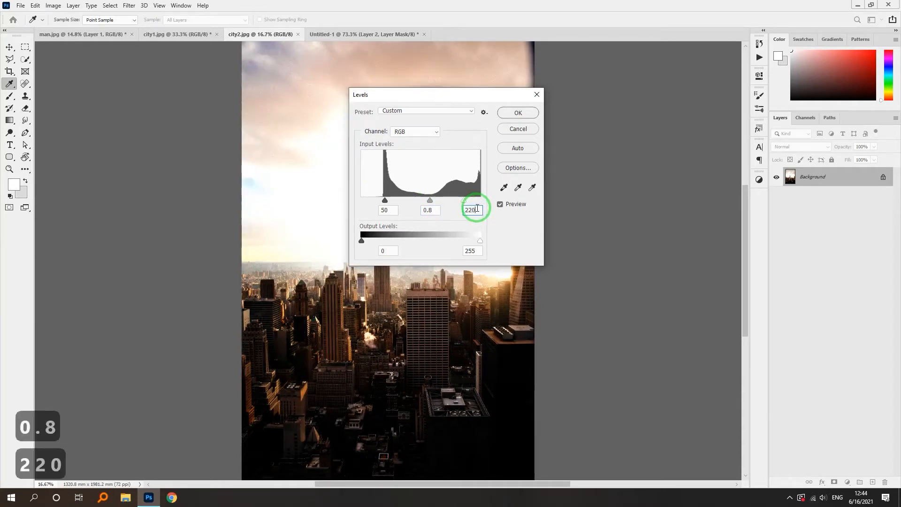
pyautogui.click(518, 112)
pyautogui.press('b')
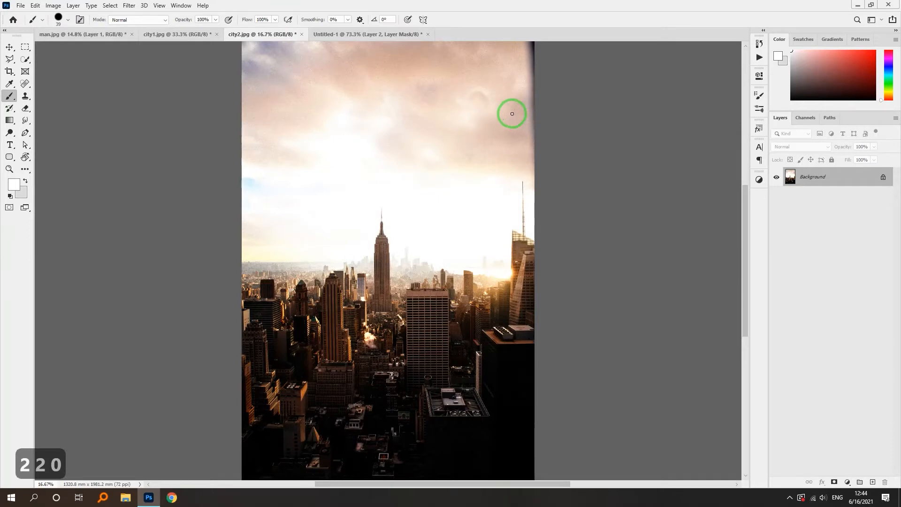
# Step: Apply a Hue/Saturation adjustment to city2.jpg with the saturation at -60
pyautogui.click(53, 5)
pyautogui.moveTo(77, 30)
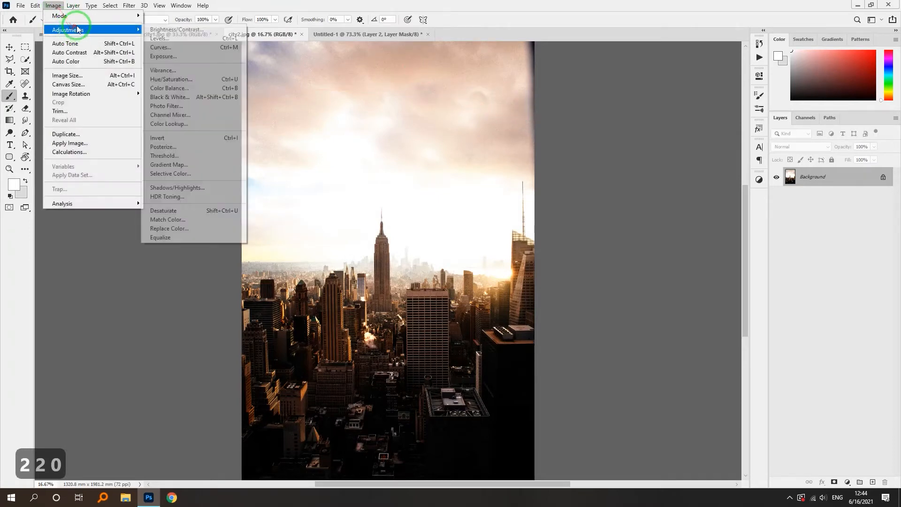
pyautogui.click(203, 84)
pyautogui.click(456, 173)
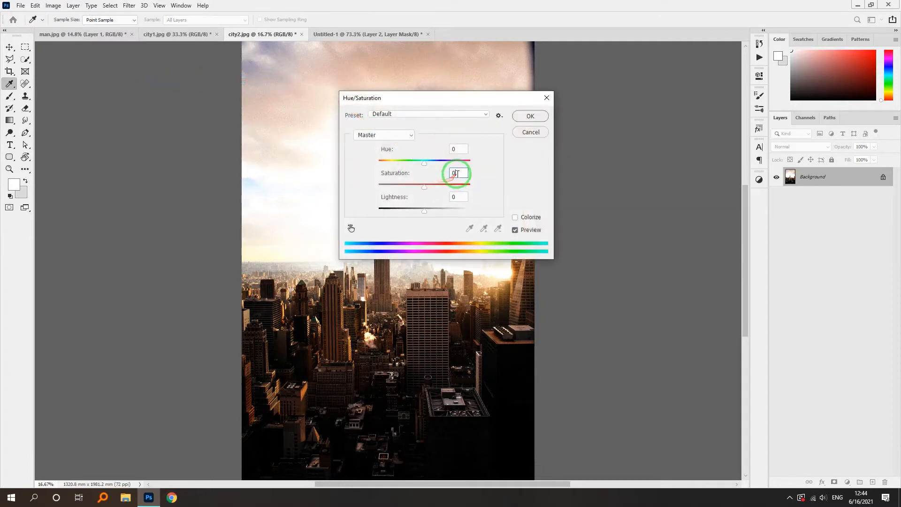
pyautogui.write('-60')
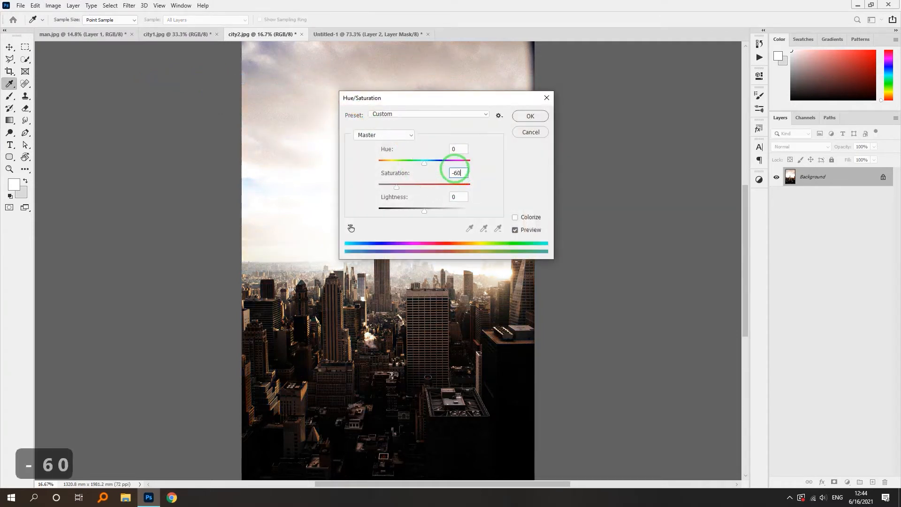
pyautogui.click(531, 116)
# Step: Paint the sky of city2.jpg white down to the skyline with a 0% hardness brush, first at 1457 px and then at 354 px
pyautogui.click(11, 96)
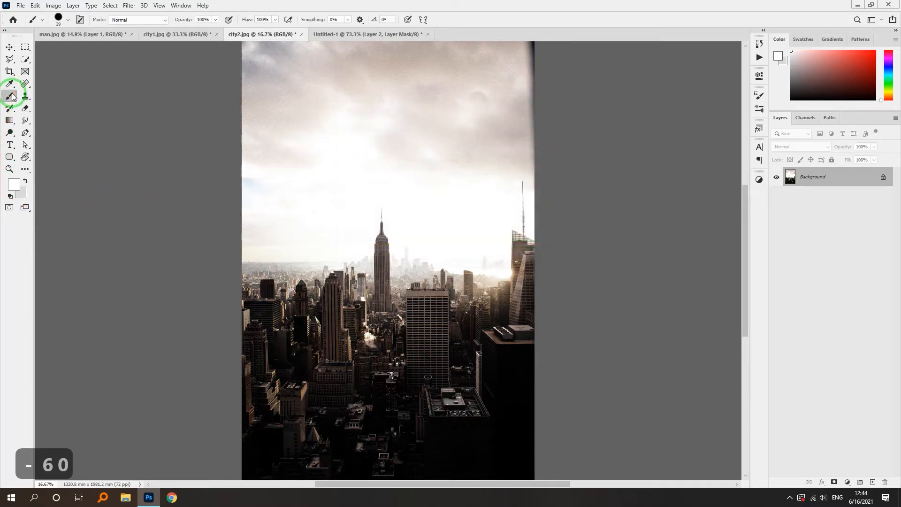
pyautogui.rightClick(272, 105)
pyautogui.moveTo(360, 126)
pyautogui.mouseDown()
pyautogui.moveTo(248, 131)
pyautogui.moveTo(364, 133)
pyautogui.moveTo(317, 146)
pyautogui.mouseUp()
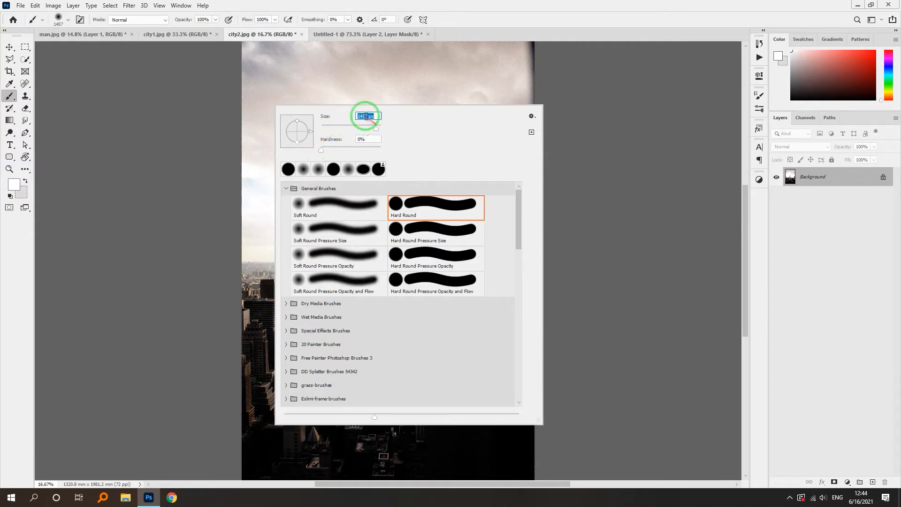
pyautogui.moveTo(265, 87)
pyautogui.mouseDown()
pyautogui.moveTo(300, 51)
pyautogui.moveTo(391, 46)
pyautogui.moveTo(552, 63)
pyautogui.moveTo(550, 110)
pyautogui.moveTo(341, 117)
pyautogui.moveTo(225, 176)
pyautogui.moveTo(266, 177)
pyautogui.moveTo(249, 195)
pyautogui.moveTo(276, 185)
pyautogui.mouseUp()
pyautogui.rightClick(277, 184)
pyautogui.moveTo(386, 192)
pyautogui.mouseDown()
pyautogui.moveTo(368, 192)
pyautogui.moveTo(378, 192)
pyautogui.mouseUp()
pyautogui.moveTo(239, 252)
pyautogui.mouseDown()
pyautogui.moveTo(345, 245)
pyautogui.moveTo(333, 248)
pyautogui.moveTo(492, 255)
pyautogui.moveTo(468, 227)
pyautogui.moveTo(479, 194)
pyautogui.moveTo(491, 175)
pyautogui.moveTo(549, 148)
pyautogui.moveTo(522, 170)
pyautogui.moveTo(503, 171)
pyautogui.moveTo(499, 190)
pyautogui.moveTo(412, 176)
pyautogui.moveTo(416, 160)
pyautogui.moveTo(381, 145)
pyautogui.moveTo(254, 149)
pyautogui.moveTo(304, 102)
pyautogui.moveTo(565, 174)
pyautogui.moveTo(562, 199)
pyautogui.moveTo(536, 201)
pyautogui.moveTo(537, 174)
pyautogui.moveTo(498, 150)
pyautogui.moveTo(439, 202)
pyautogui.moveTo(400, 179)
pyautogui.moveTo(362, 189)
pyautogui.moveTo(364, 206)
pyautogui.moveTo(398, 158)
pyautogui.moveTo(420, 222)
pyautogui.moveTo(207, 258)
pyautogui.mouseUp()
# Step: Copy the city2.jpg picture into the Untitled-1 composite, between the man's layer and the first city layer
pyautogui.click(9, 47)
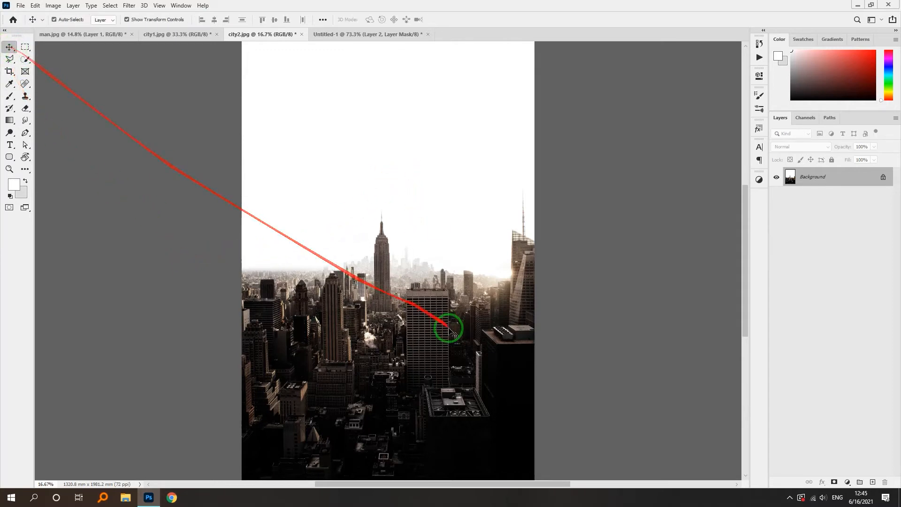
pyautogui.moveTo(447, 322)
pyautogui.mouseDown()
pyautogui.moveTo(390, 320)
pyautogui.moveTo(243, 109)
pyautogui.moveTo(175, 44)
pyautogui.moveTo(111, 45)
pyautogui.moveTo(428, 24)
pyautogui.moveTo(376, 28)
pyautogui.moveTo(402, 176)
pyautogui.mouseUp()
pyautogui.scroll(-5, 403, 203)
# Step: Free-transform the new city layer to about 16.85% scale with a 20° rotation, placed over the man's head
pyautogui.hotkey('ctrl', 't')
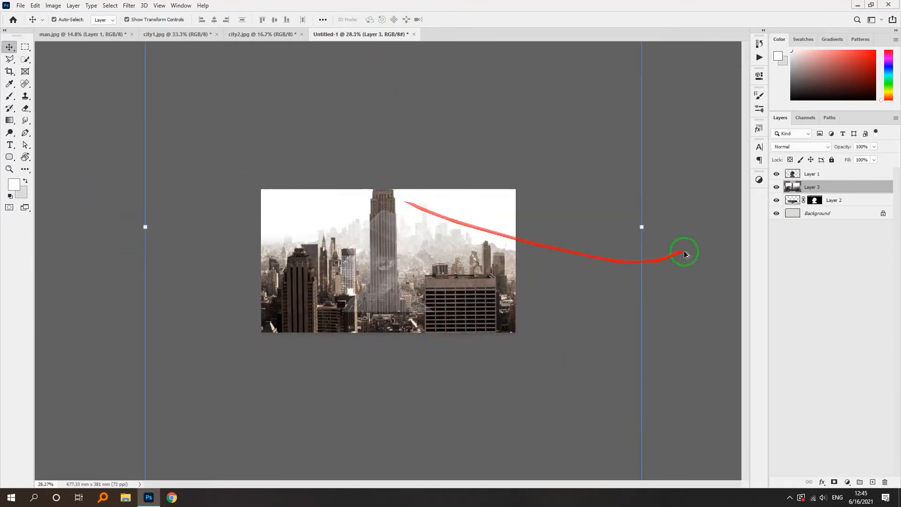
pyautogui.moveTo(636, 228); pyautogui.dragTo(441, 243)
pyautogui.scroll(9, 396, 276)
pyautogui.moveTo(519, 358); pyautogui.dragTo(367, 312)
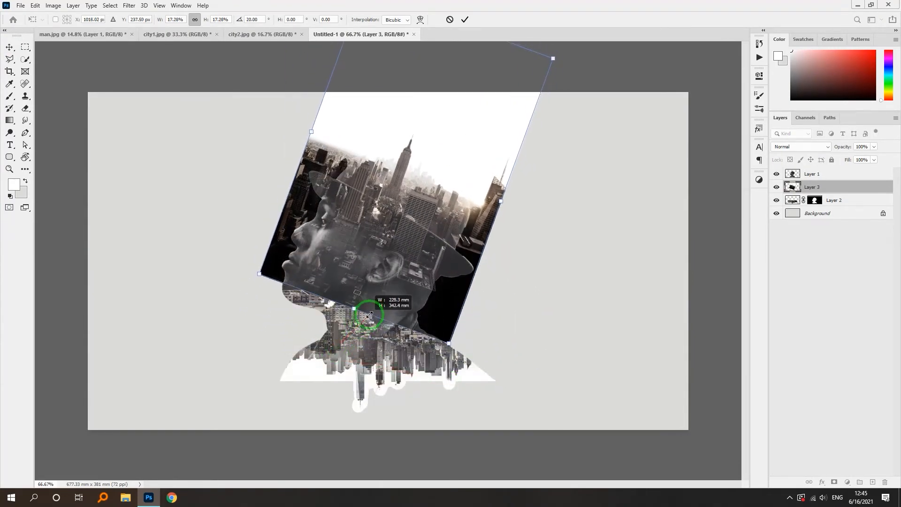
pyautogui.moveTo(387, 246)
pyautogui.mouseDown()
pyautogui.moveTo(382, 261)
pyautogui.moveTo(394, 256)
pyautogui.mouseUp()
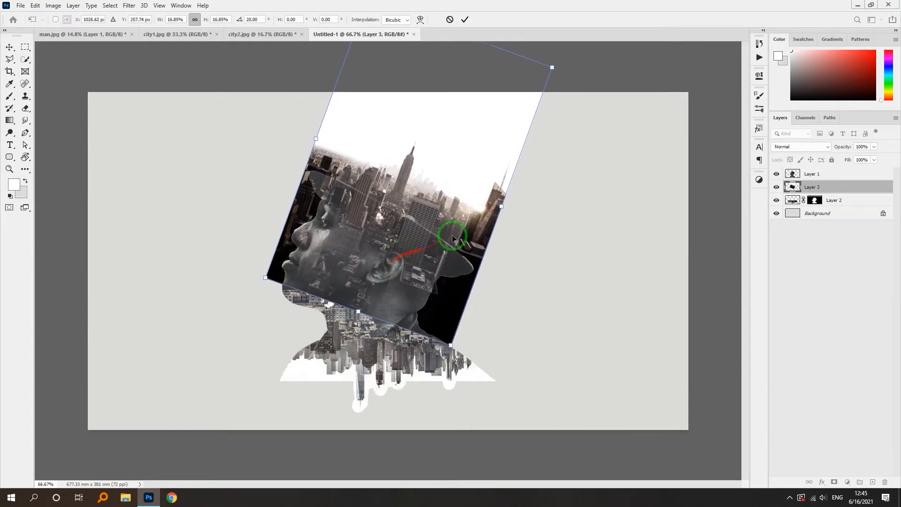
# Step: Rotate the new city layer to about 30.1° and shift it so the skyline follows the tilt of the hat
pyautogui.moveTo(584, 70); pyautogui.dragTo(598, 86)
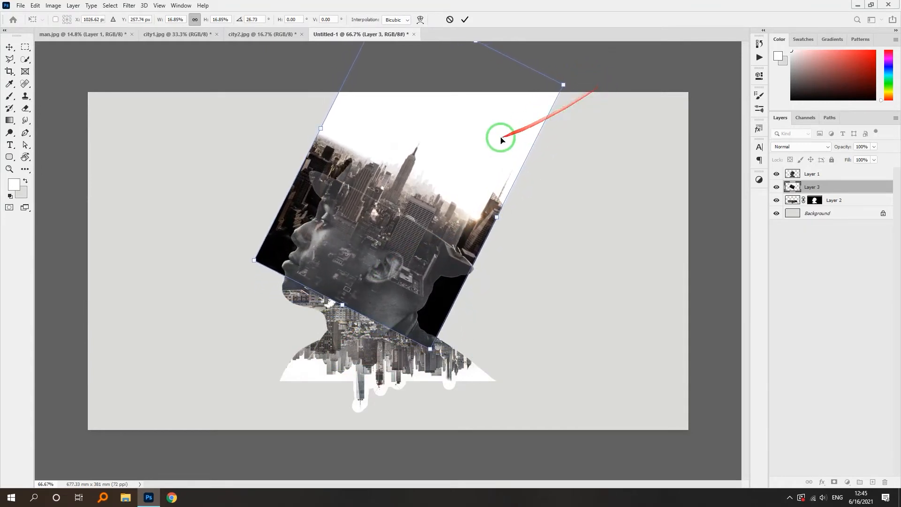
pyautogui.moveTo(500, 144); pyautogui.dragTo(501, 151)
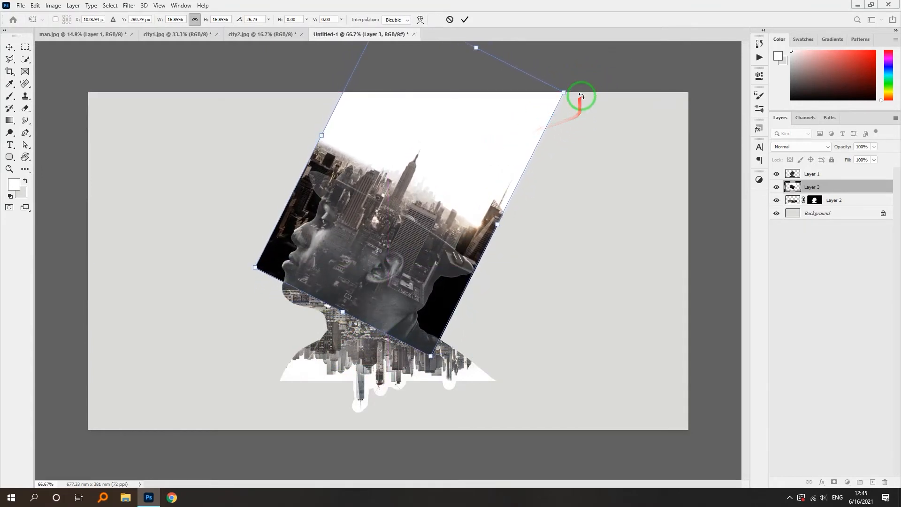
pyautogui.moveTo(581, 96); pyautogui.dragTo(590, 102)
pyautogui.moveTo(478, 154); pyautogui.dragTo(482, 159)
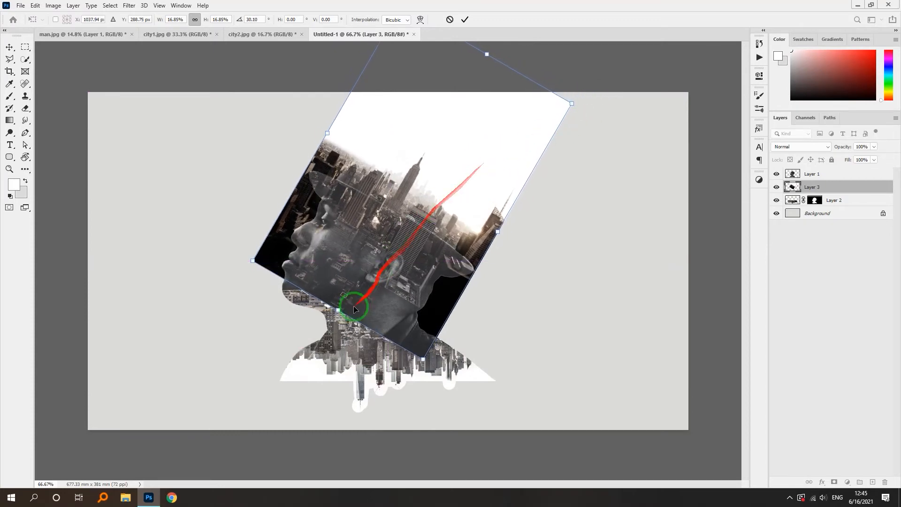
# Step: Enlarge the new city layer to about 17.94%, reposition it over the hat and face, and apply the transform
pyautogui.moveTo(339, 310); pyautogui.dragTo(357, 278)
pyautogui.moveTo(388, 238); pyautogui.dragTo(370, 266)
pyautogui.moveTo(473, 80); pyautogui.dragTo(482, 63)
pyautogui.moveTo(466, 119); pyautogui.dragTo(486, 92)
pyautogui.moveTo(357, 276)
pyautogui.mouseDown()
pyautogui.moveTo(348, 293)
pyautogui.moveTo(363, 270)
pyautogui.moveTo(334, 308)
pyautogui.moveTo(359, 291)
pyautogui.mouseUp()
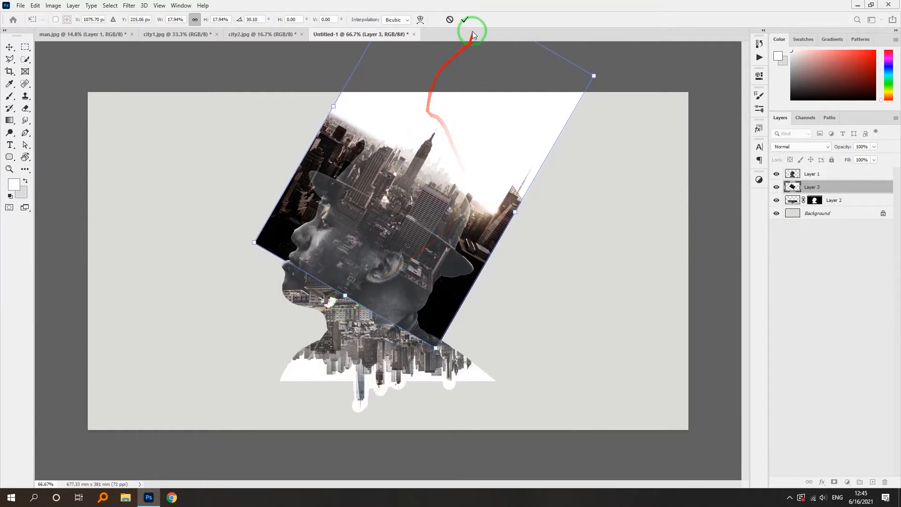
pyautogui.click(464, 19)
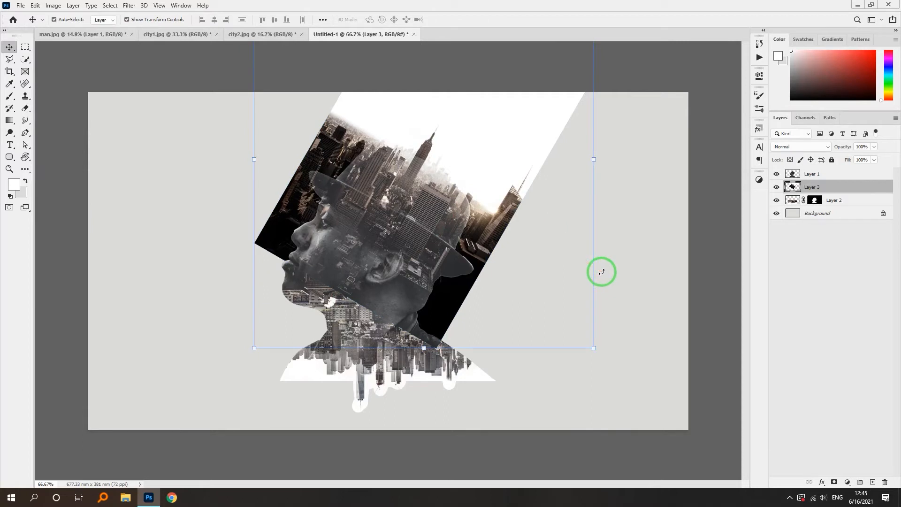
# Step: Load the man's outline as a selection and use it to mask the new city layer, Layer 3
pyautogui.keyDown('ctrl'); pyautogui.click(793, 175); pyautogui.keyUp('ctrl')
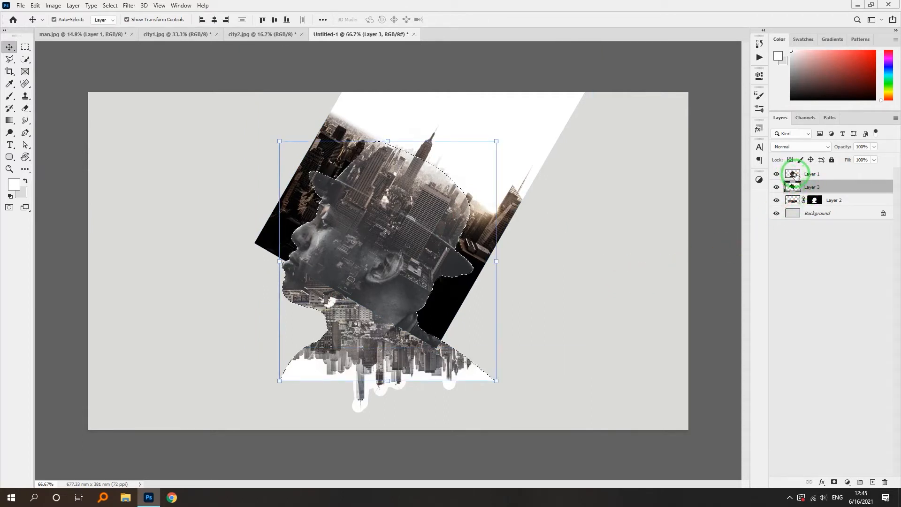
pyautogui.click(834, 482)
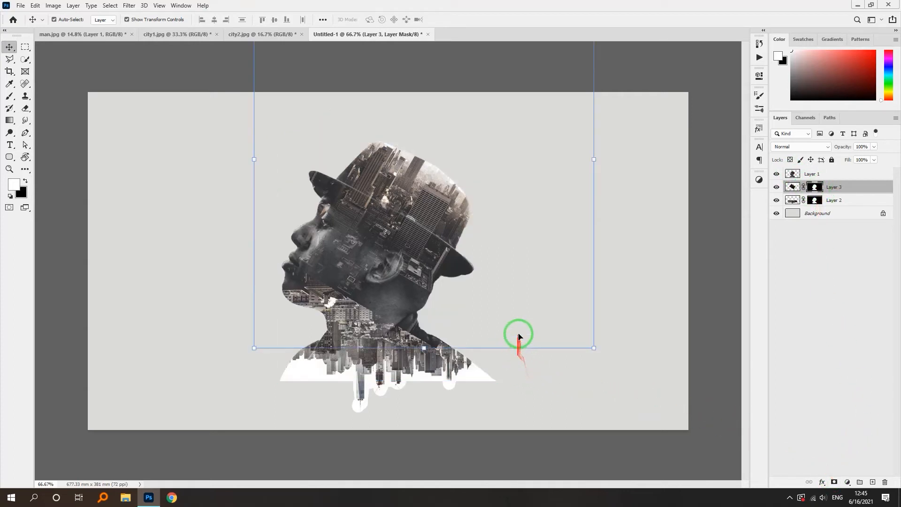
pyautogui.click(521, 309)
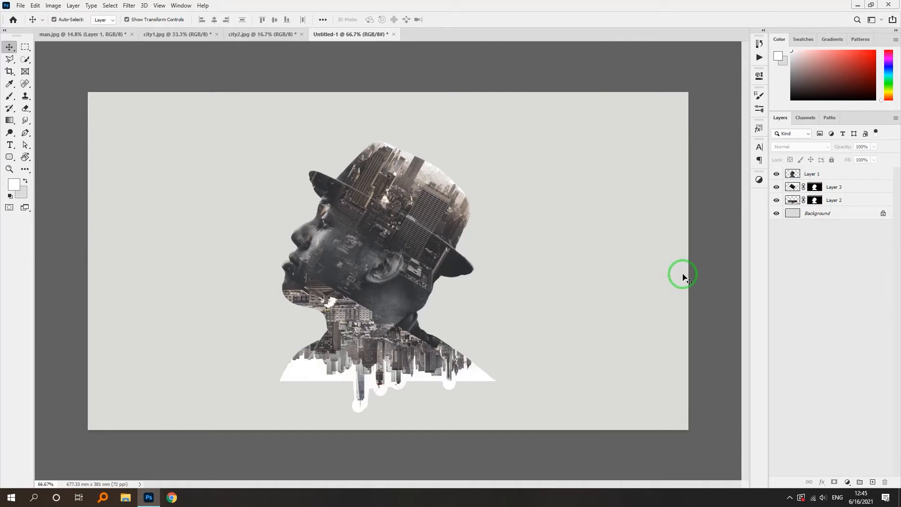
# Step: Set the blend mode of both city layers, Layer 2 and Layer 3, to Multiply
pyautogui.click(833, 191)
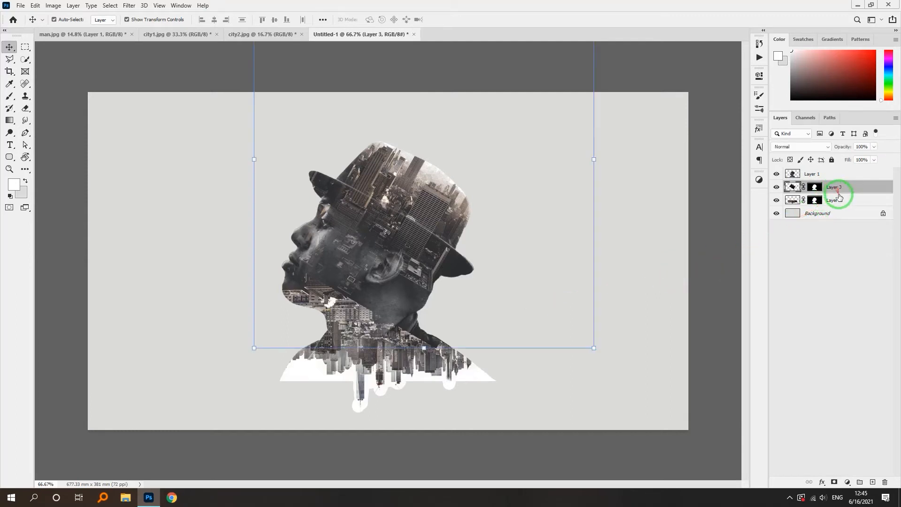
pyautogui.keyDown('ctrl'); pyautogui.click(839, 200); pyautogui.keyUp('ctrl')
pyautogui.click(800, 146)
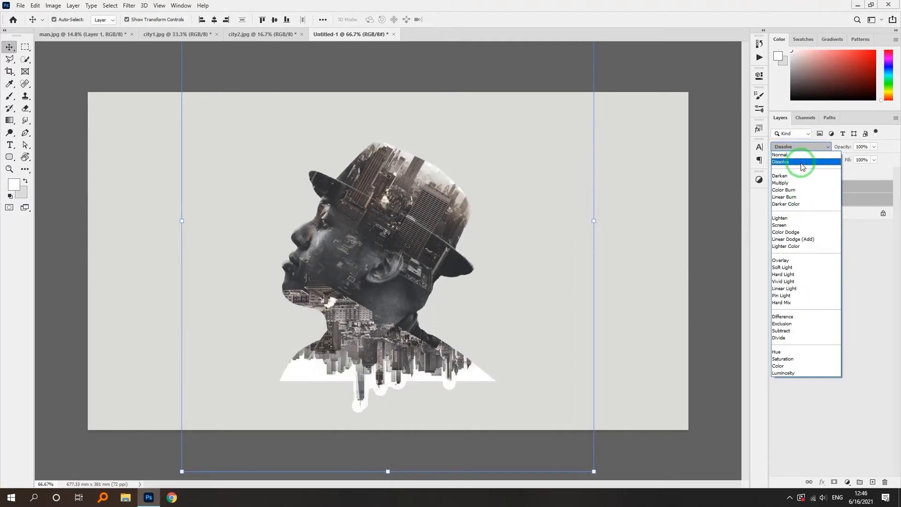
pyautogui.click(796, 183)
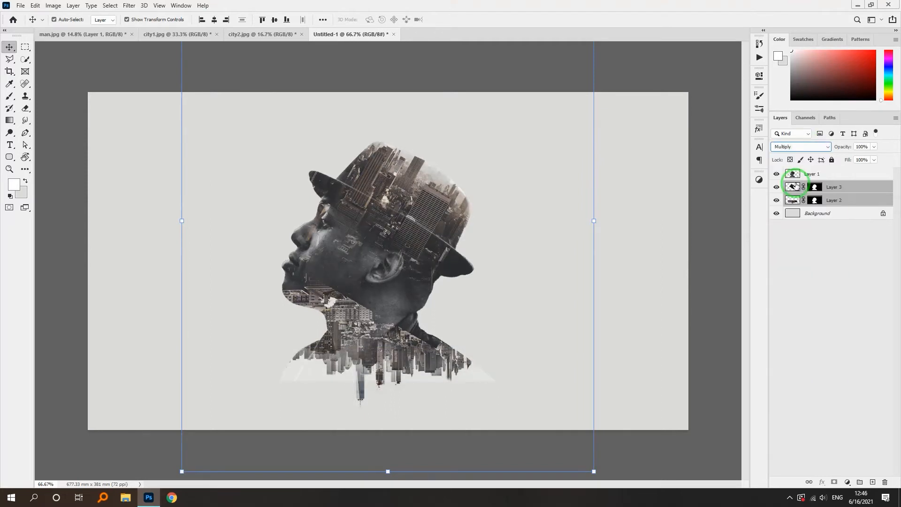
pyautogui.click(815, 240)
# Step: Create a new empty layer and place it directly below the man's layer
pyautogui.click(872, 482)
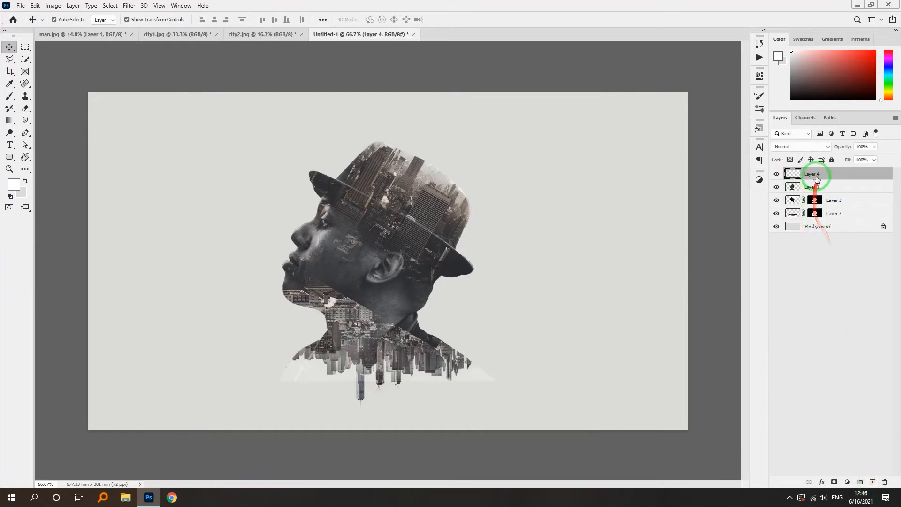
pyautogui.moveTo(816, 179); pyautogui.dragTo(817, 192)
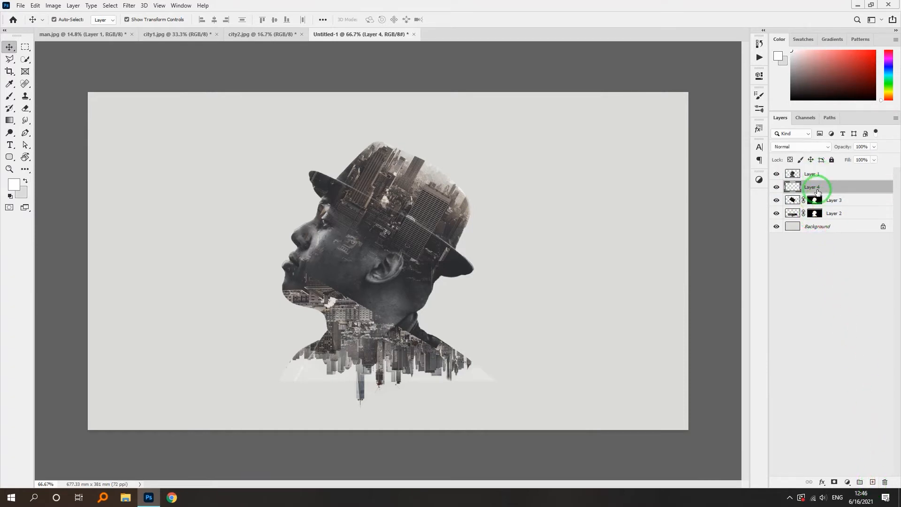
# Step: Set up a black 59 px brush with 0% hardness, try a stroke beside the man's nose, and undo it
pyautogui.click(9, 95)
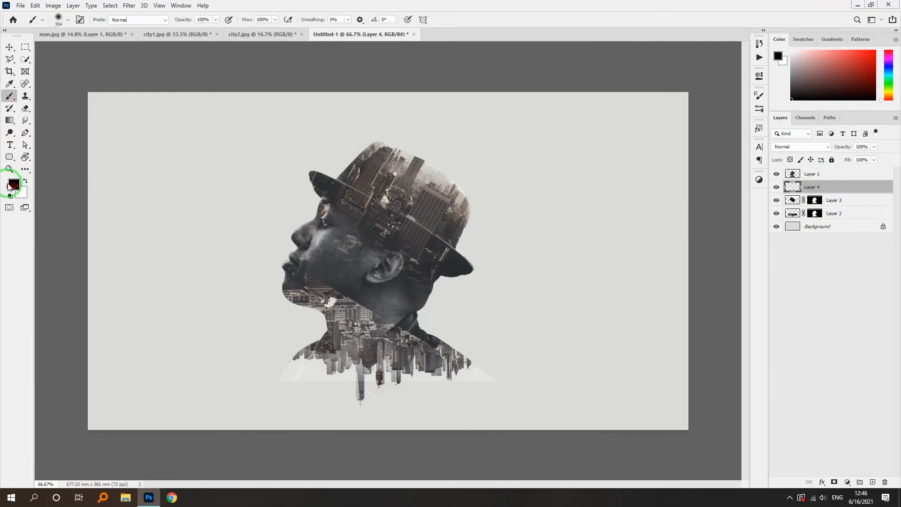
pyautogui.scroll(5, 352, 314)
pyautogui.rightClick(334, 284)
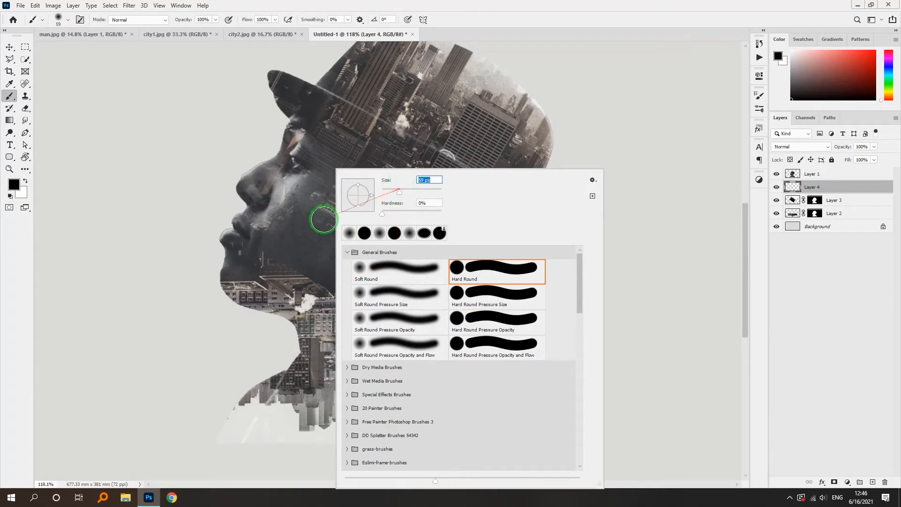
pyautogui.moveTo(265, 243)
pyautogui.mouseDown()
pyautogui.moveTo(258, 232)
pyautogui.moveTo(271, 201)
pyautogui.moveTo(268, 171)
pyautogui.mouseUp()
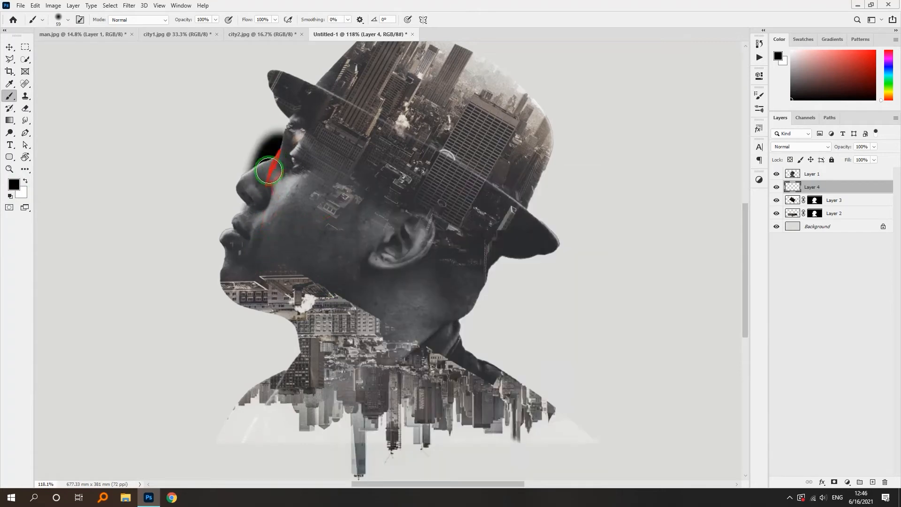
pyautogui.hotkey('ctrl', 'z')
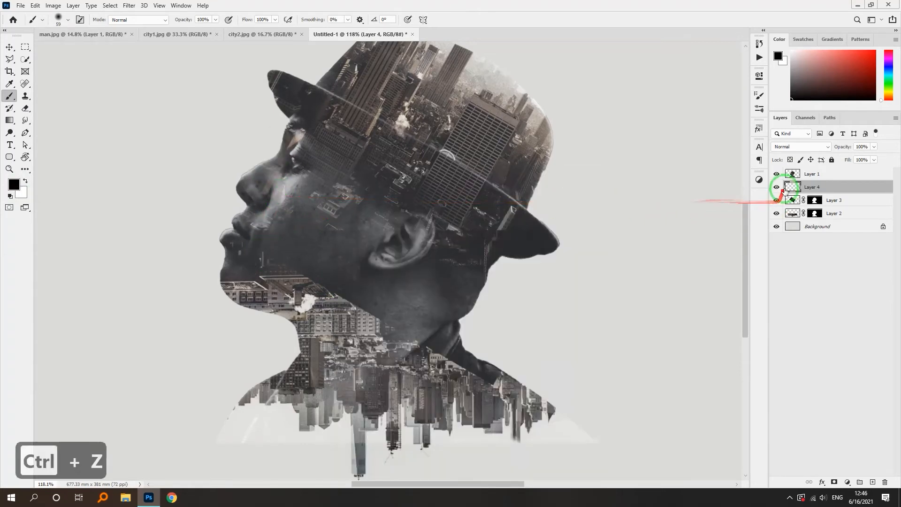
# Step: Load the man's outline as a selection and paint black on Layer 4 over the city details on the face, ear and jaw
pyautogui.keyDown('ctrl'); pyautogui.click(792, 175); pyautogui.keyUp('ctrl')
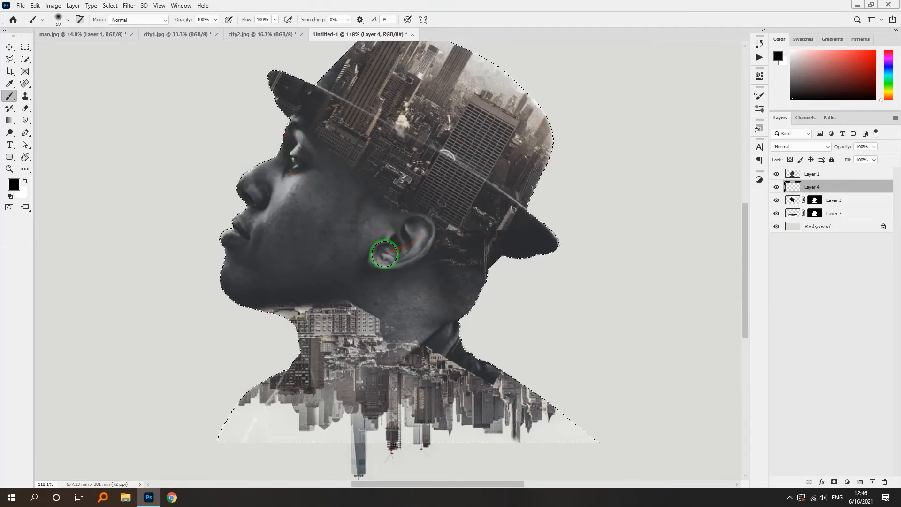
pyautogui.moveTo(384, 254); pyautogui.dragTo(423, 277)
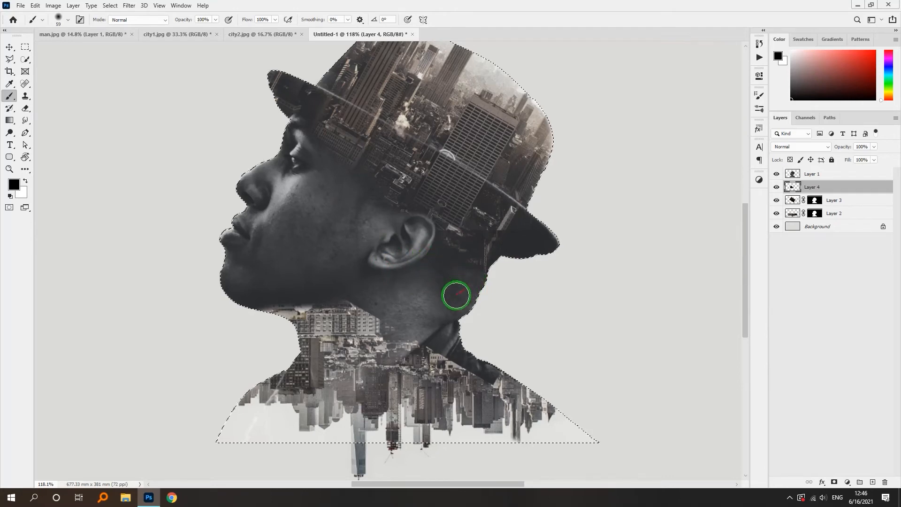
pyautogui.scroll(-1, 448, 302)
pyautogui.moveTo(425, 297)
pyautogui.mouseDown()
pyautogui.moveTo(375, 278)
pyautogui.moveTo(271, 285)
pyautogui.mouseUp()
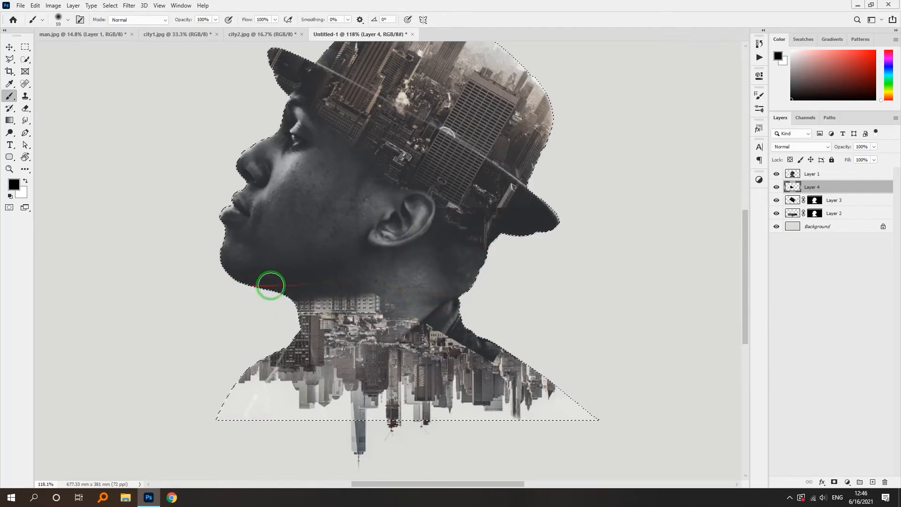
pyautogui.moveTo(374, 285)
pyautogui.mouseDown()
pyautogui.moveTo(264, 281)
pyautogui.moveTo(359, 272)
pyautogui.moveTo(261, 264)
pyautogui.mouseUp()
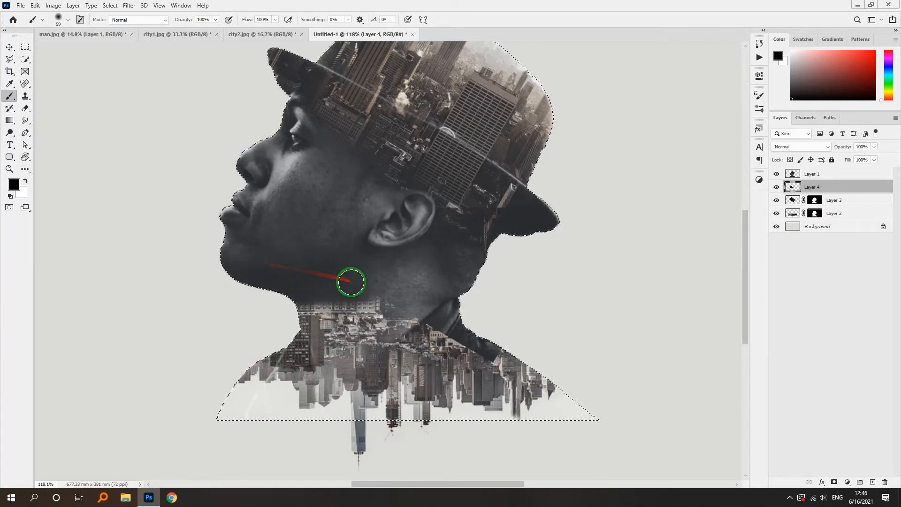
# Step: Paint black on Layer 4 over the city details below the jaw, extending the dark skin area down the neck
pyautogui.scroll(5, 351, 281)
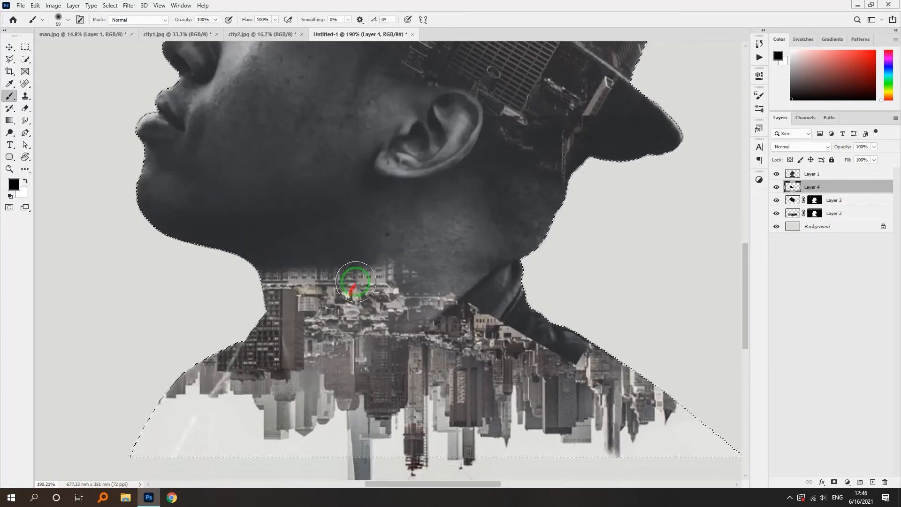
pyautogui.scroll(2, 300, 320)
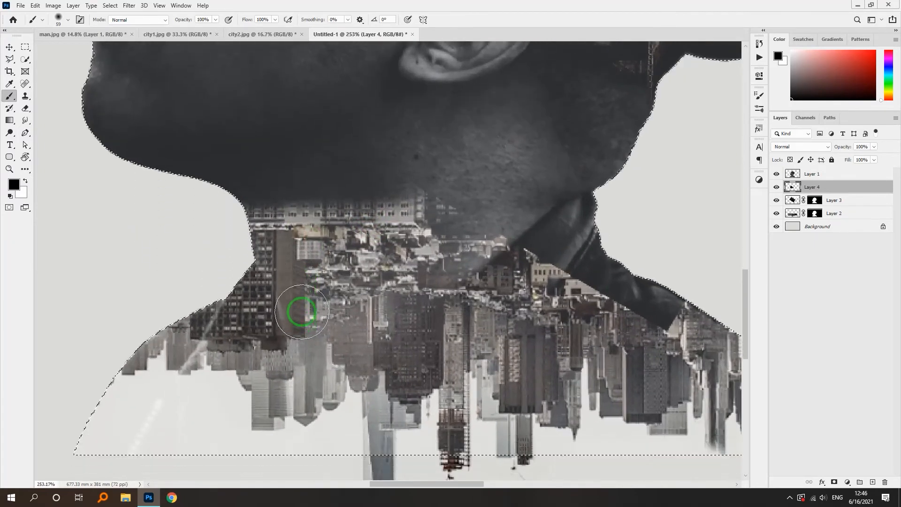
pyautogui.moveTo(302, 312)
pyautogui.mouseDown()
pyautogui.moveTo(277, 207)
pyautogui.moveTo(303, 237)
pyautogui.moveTo(324, 305)
pyautogui.moveTo(390, 195)
pyautogui.moveTo(340, 199)
pyautogui.moveTo(379, 213)
pyautogui.moveTo(429, 208)
pyautogui.moveTo(393, 249)
pyautogui.moveTo(461, 204)
pyautogui.moveTo(458, 223)
pyautogui.moveTo(472, 221)
pyautogui.moveTo(379, 278)
pyautogui.mouseUp()
pyautogui.scroll(-1, 412, 252)
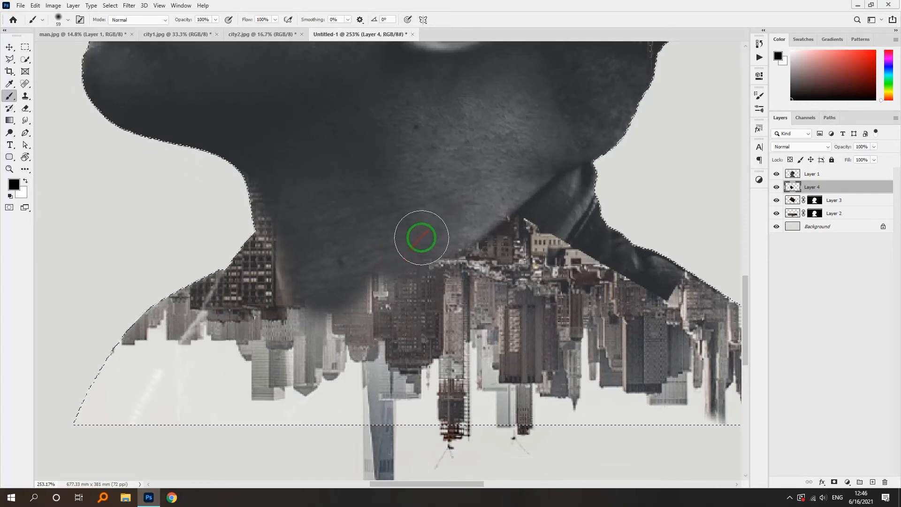
pyautogui.moveTo(418, 235)
pyautogui.mouseDown()
pyautogui.moveTo(324, 310)
pyautogui.moveTo(304, 256)
pyautogui.moveTo(339, 264)
pyautogui.moveTo(300, 234)
pyautogui.mouseUp()
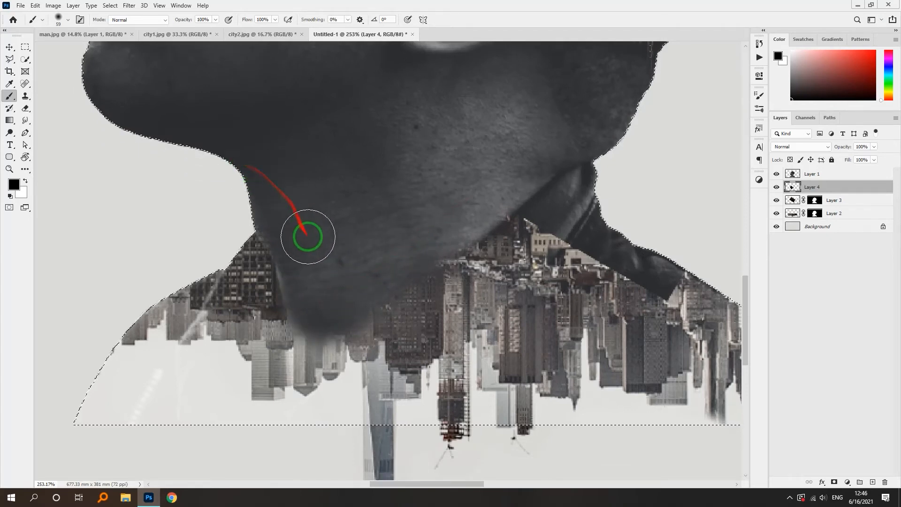
# Step: Reduce the soft brush to 39 px and paint the lower edge of the neck into a clean diagonal point
pyautogui.rightClick(358, 203)
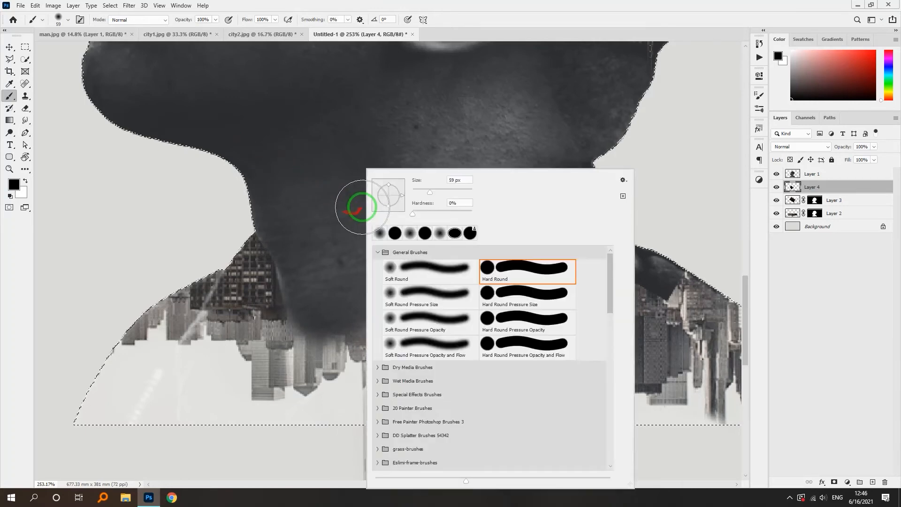
pyautogui.click(424, 191)
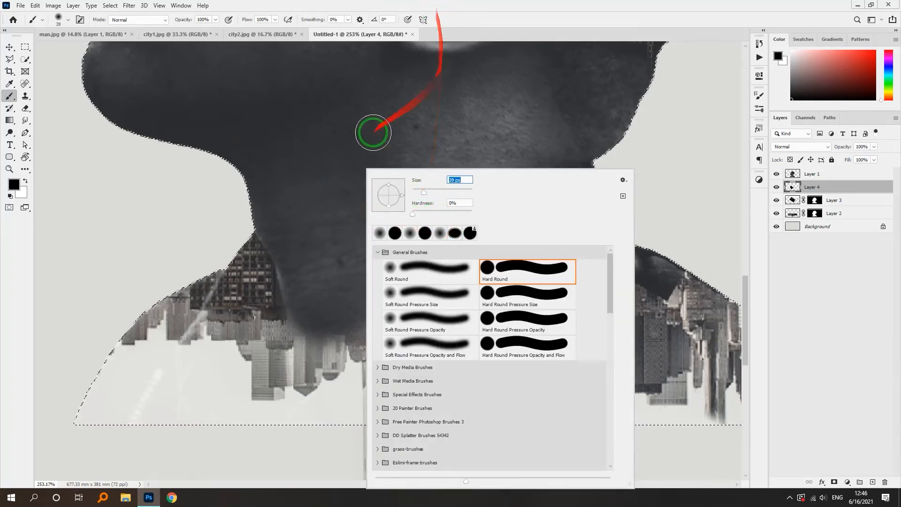
pyautogui.click(333, 175)
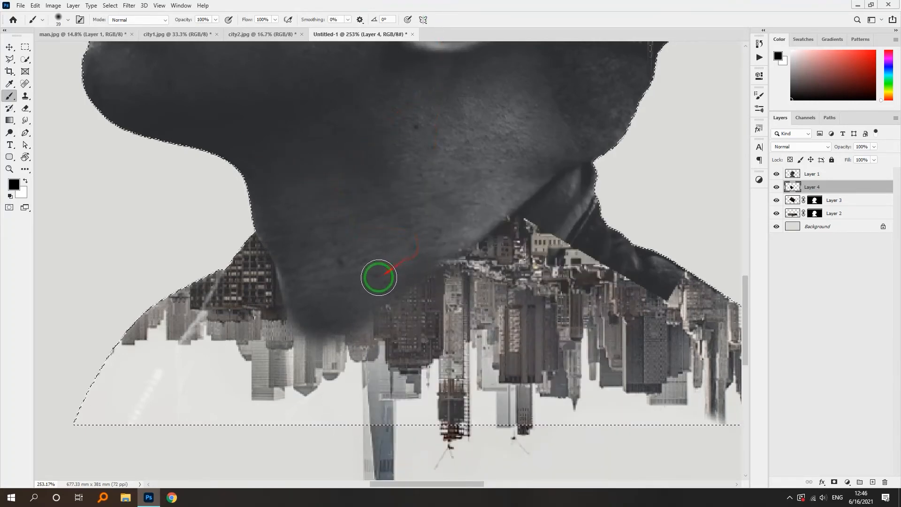
pyautogui.moveTo(333, 318)
pyautogui.mouseDown()
pyautogui.moveTo(317, 341)
pyautogui.moveTo(305, 267)
pyautogui.moveTo(320, 339)
pyautogui.moveTo(372, 289)
pyautogui.mouseUp()
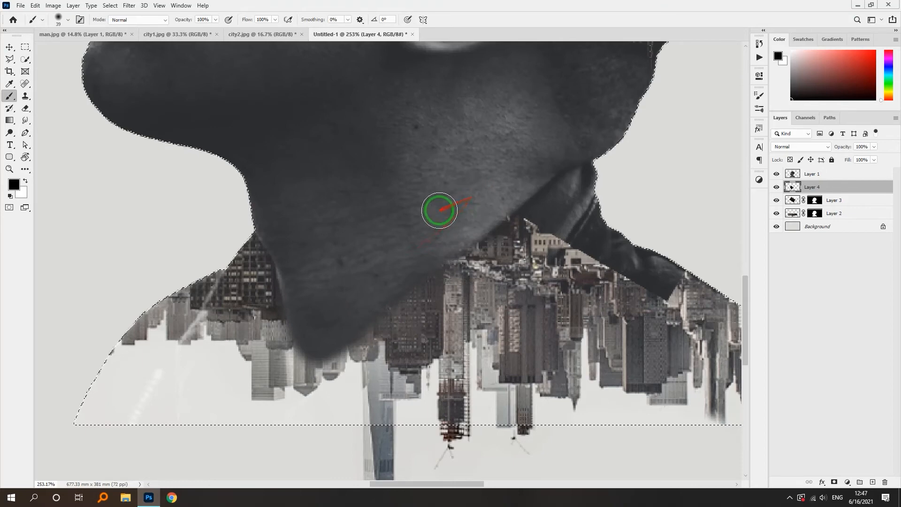
# Step: Paint black on Layer 3's mask over the dark collar area at the back of the neck, and clear the selection
pyautogui.scroll(-4, 440, 210)
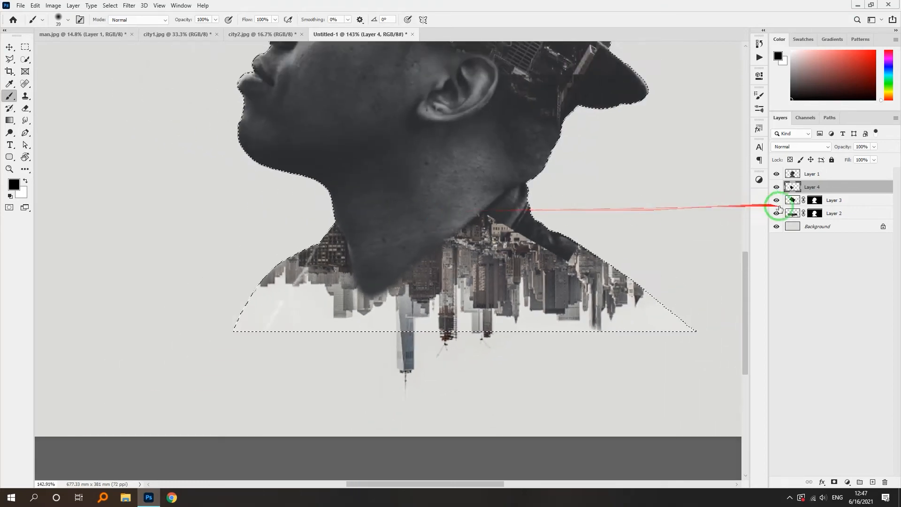
pyautogui.click(815, 201)
pyautogui.press('x')
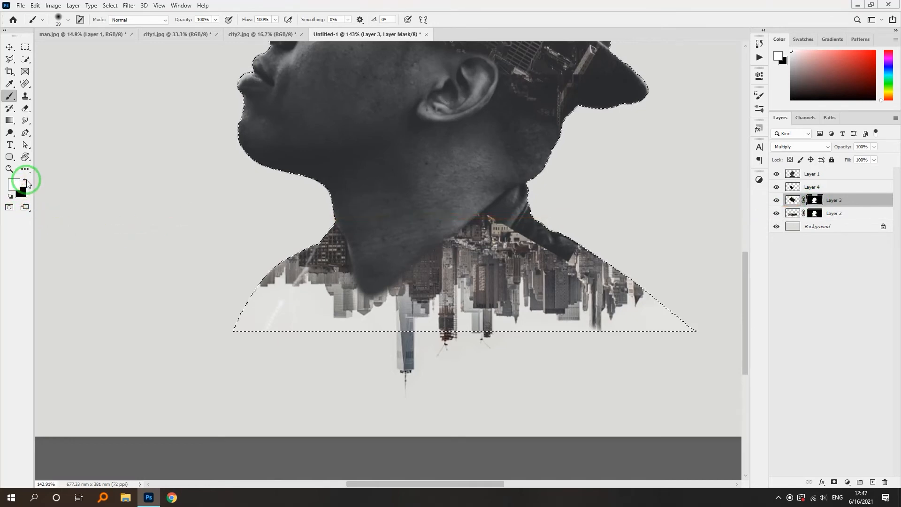
pyautogui.click(26, 181)
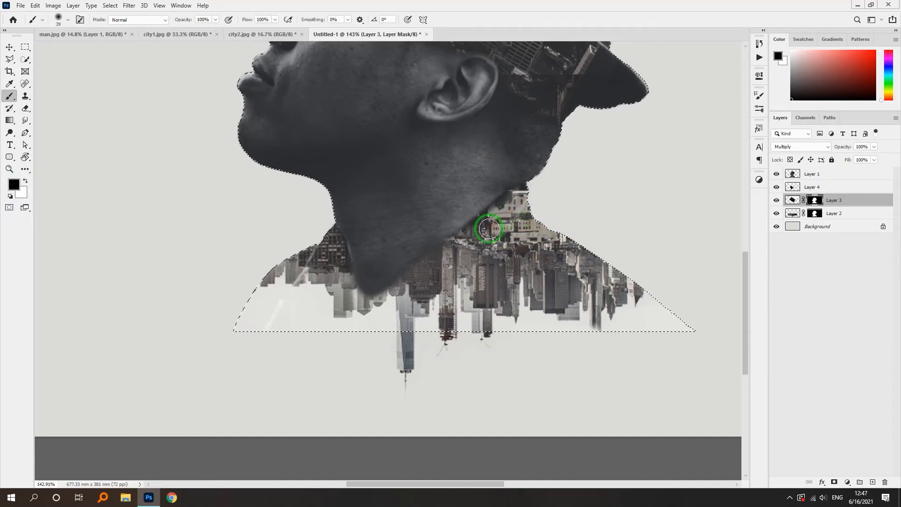
pyautogui.scroll(-3, 516, 230)
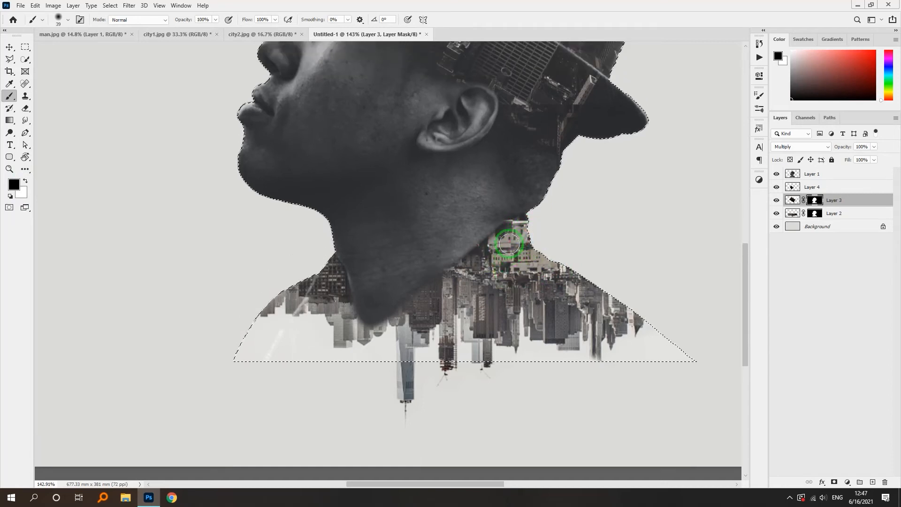
pyautogui.scroll(-3, 509, 243)
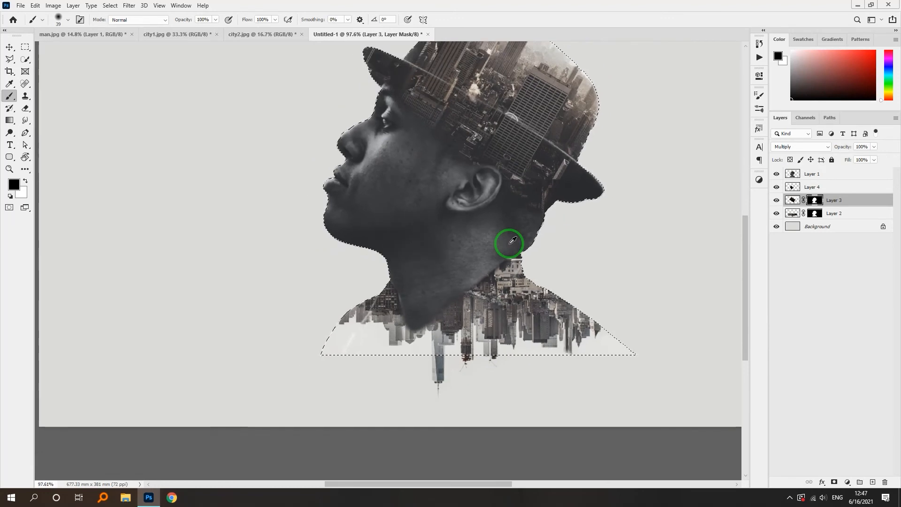
pyautogui.scroll(1, 509, 243)
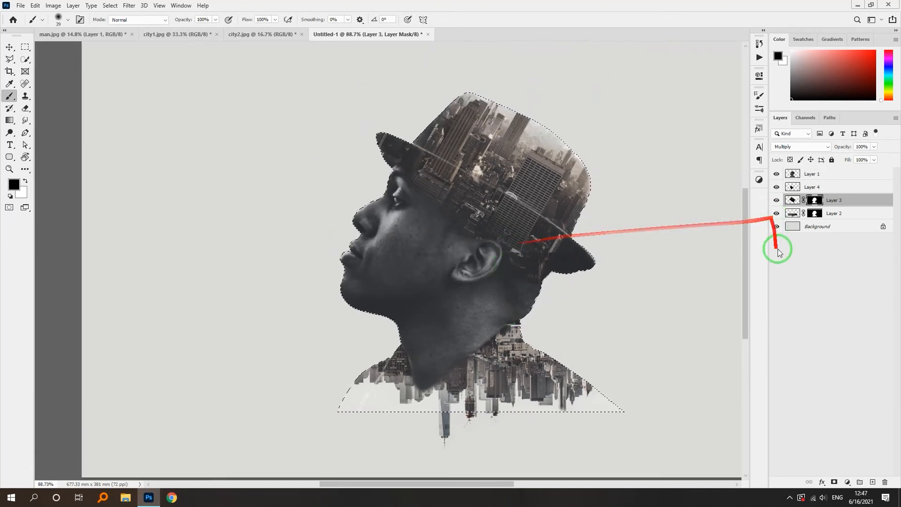
pyautogui.hotkey('ctrl', 'd')
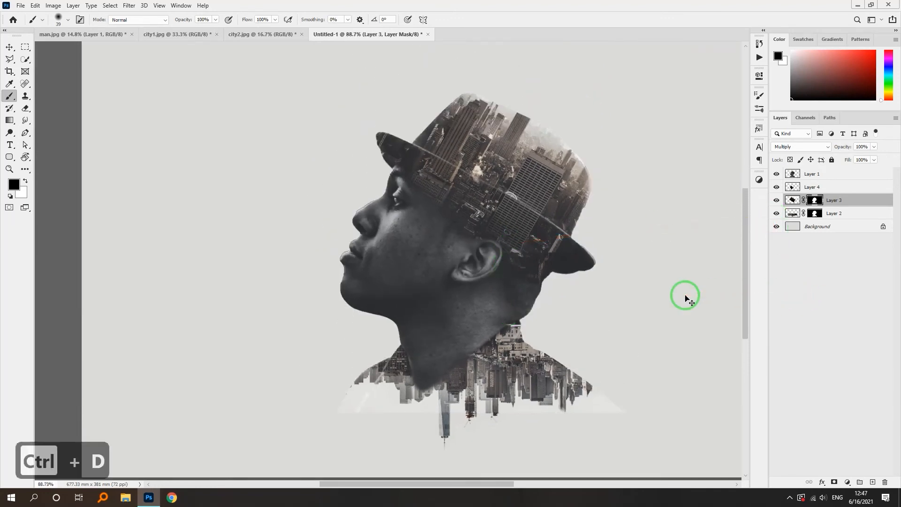
# Step: Select the man's layer, Layer 1, and load its outline as a selection
pyautogui.click(817, 176)
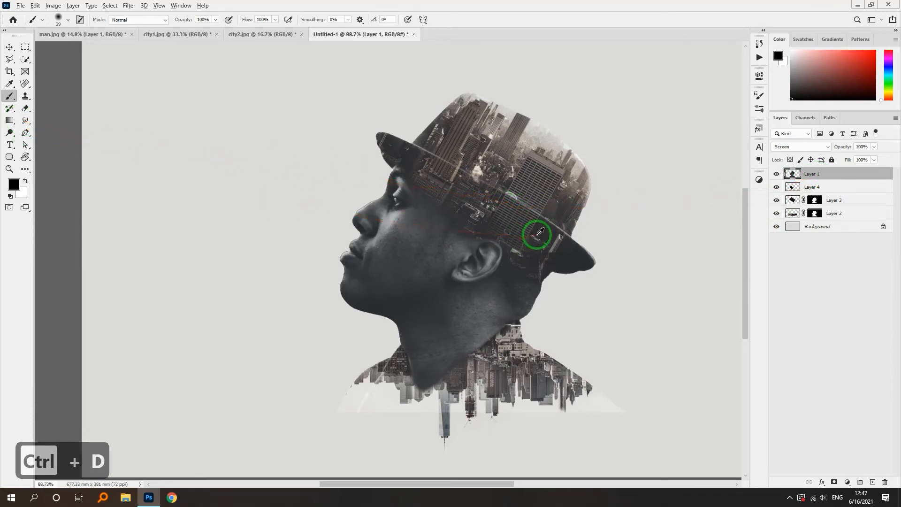
pyautogui.scroll(3, 537, 234)
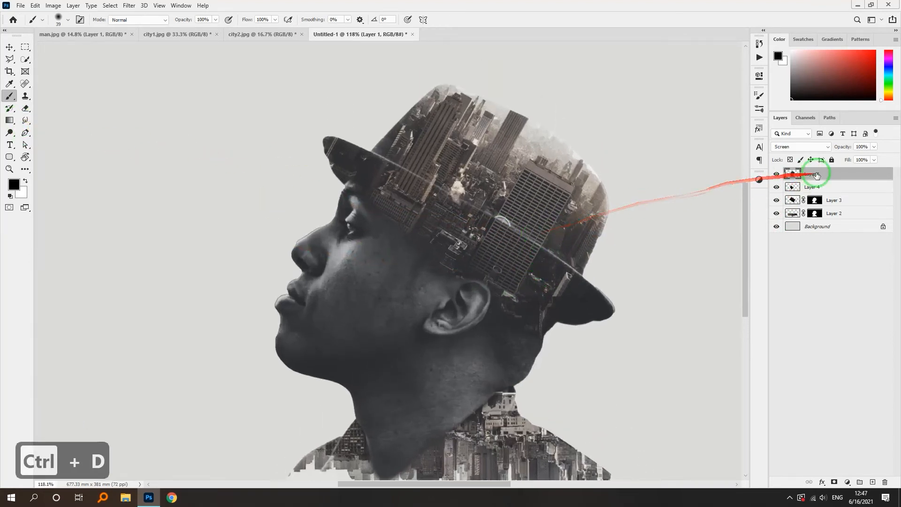
pyautogui.keyDown('ctrl'); pyautogui.click(793, 174); pyautogui.keyUp('ctrl')
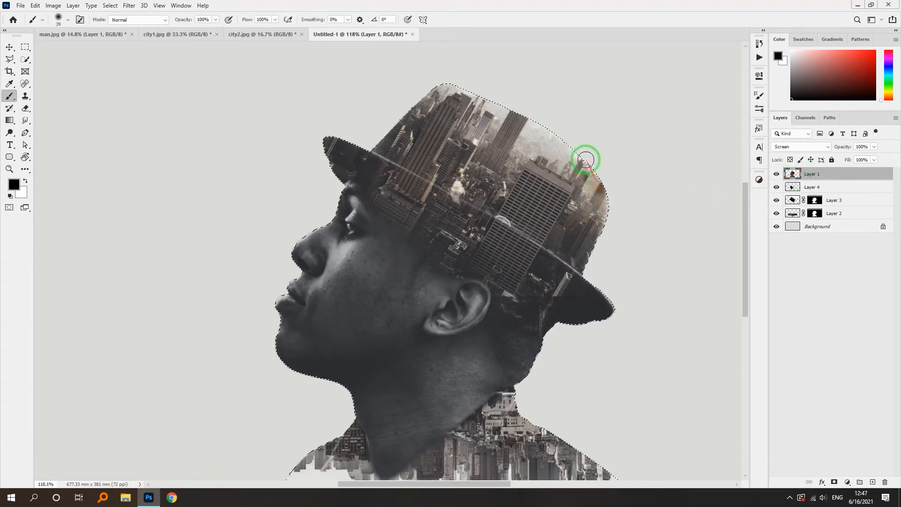
# Step: Enlarge the soft black brush to 136 px, undoing the trial strokes on the hat
pyautogui.hotkey('ctrl', 'z')
pyautogui.rightClick(458, 115)
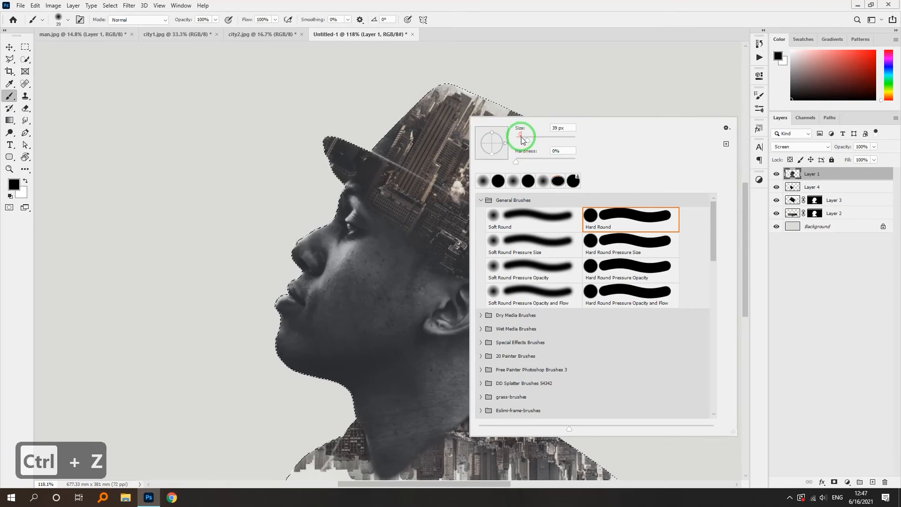
pyautogui.click(421, 176)
pyautogui.rightClick(443, 169)
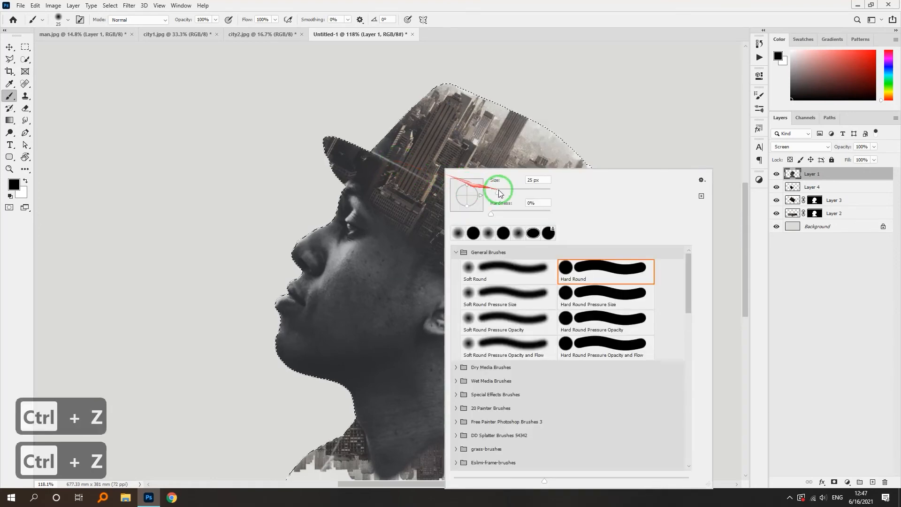
pyautogui.moveTo(502, 192); pyautogui.dragTo(527, 191)
pyautogui.moveTo(413, 168)
pyautogui.mouseDown()
pyautogui.moveTo(442, 126)
pyautogui.moveTo(494, 104)
pyautogui.moveTo(552, 136)
pyautogui.mouseUp()
pyautogui.hotkey('ctrl', 'z')
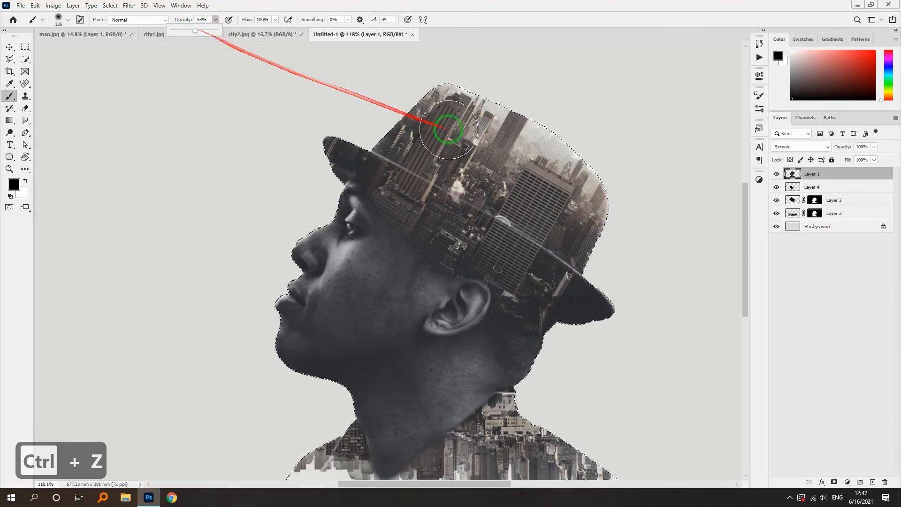
# Step: Set the brush opacity to 53% and paint black on Layer 1 over the hat, its brim and the city on the shoulders
pyautogui.moveTo(435, 162)
pyautogui.mouseDown()
pyautogui.moveTo(433, 150)
pyautogui.moveTo(344, 123)
pyautogui.mouseUp()
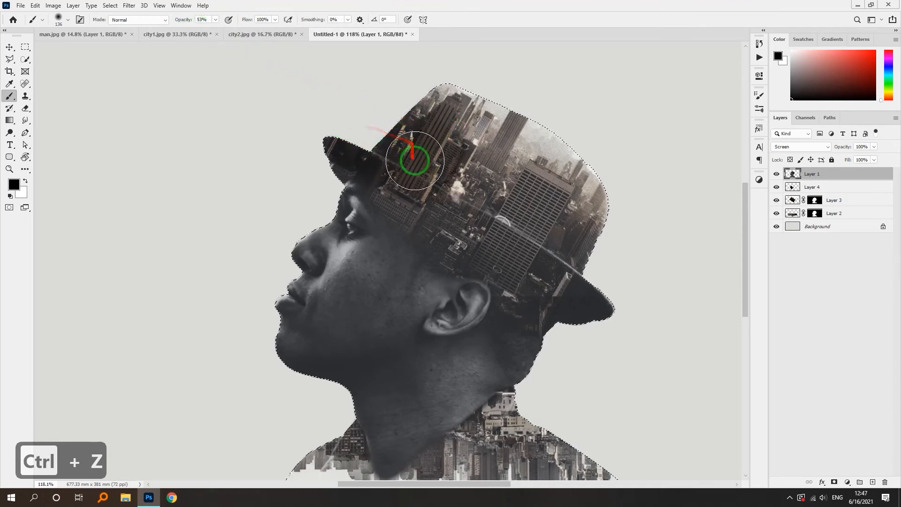
pyautogui.moveTo(412, 151)
pyautogui.mouseDown()
pyautogui.moveTo(525, 222)
pyautogui.moveTo(506, 196)
pyautogui.moveTo(600, 279)
pyautogui.moveTo(591, 162)
pyautogui.moveTo(527, 94)
pyautogui.moveTo(450, 76)
pyautogui.moveTo(414, 103)
pyautogui.moveTo(484, 186)
pyautogui.moveTo(378, 139)
pyautogui.moveTo(557, 234)
pyautogui.moveTo(563, 245)
pyautogui.moveTo(526, 264)
pyautogui.moveTo(480, 234)
pyautogui.moveTo(480, 243)
pyautogui.moveTo(444, 181)
pyautogui.moveTo(571, 215)
pyautogui.moveTo(599, 284)
pyautogui.moveTo(534, 284)
pyautogui.moveTo(565, 288)
pyautogui.mouseUp()
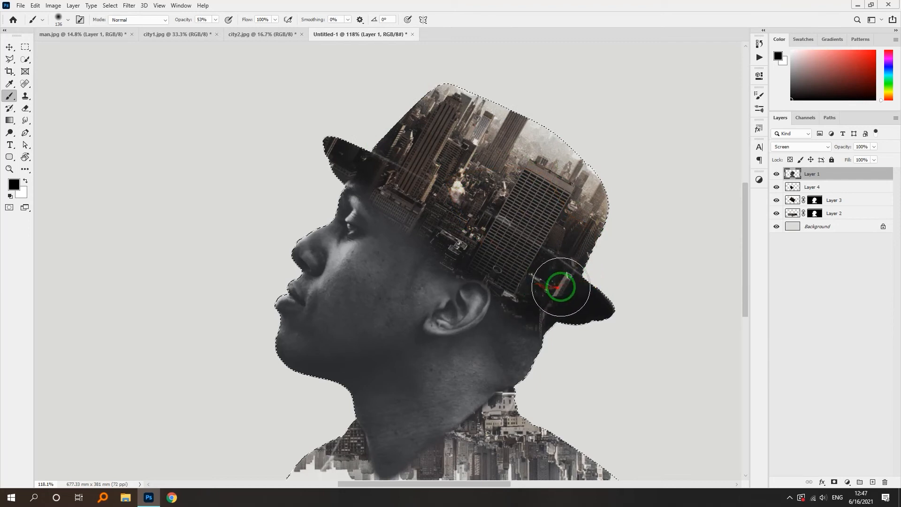
pyautogui.scroll(-3, 569, 284)
pyautogui.scroll(1, 569, 282)
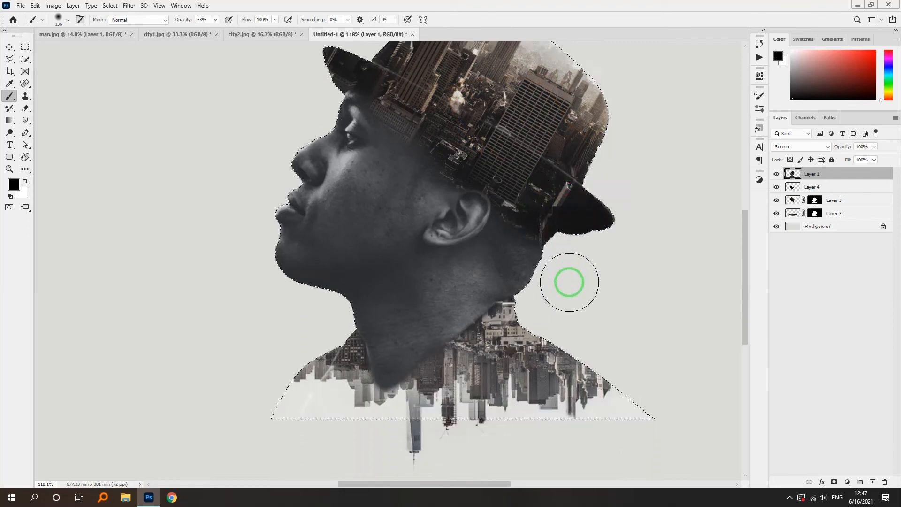
pyautogui.moveTo(570, 286)
pyautogui.mouseDown()
pyautogui.moveTo(600, 402)
pyautogui.moveTo(627, 425)
pyautogui.moveTo(611, 425)
pyautogui.moveTo(622, 410)
pyautogui.moveTo(492, 431)
pyautogui.moveTo(467, 420)
pyautogui.moveTo(475, 404)
pyautogui.moveTo(420, 431)
pyautogui.moveTo(365, 442)
pyautogui.moveTo(325, 428)
pyautogui.moveTo(322, 390)
pyautogui.moveTo(305, 390)
pyautogui.moveTo(320, 368)
pyautogui.moveTo(310, 386)
pyautogui.moveTo(389, 444)
pyautogui.moveTo(496, 414)
pyautogui.moveTo(525, 381)
pyautogui.moveTo(509, 375)
pyautogui.moveTo(619, 403)
pyautogui.mouseUp()
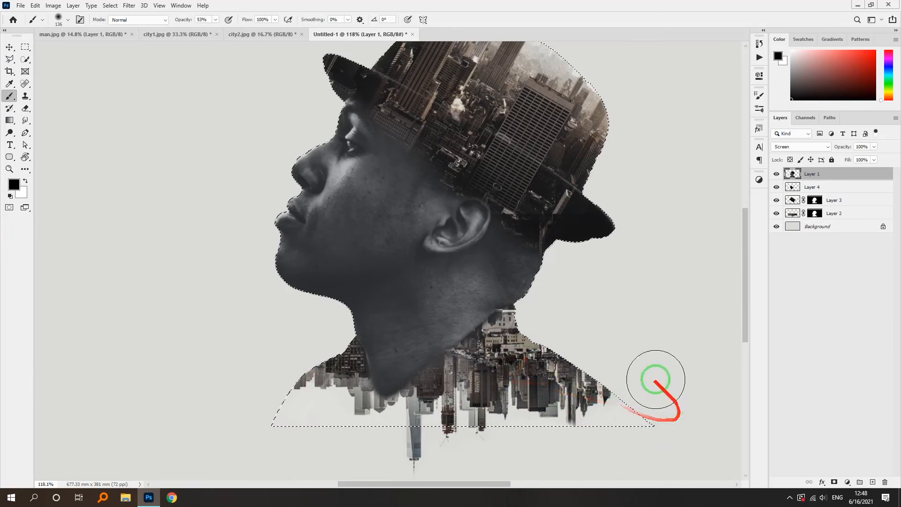
# Step: Raise the brush opacity to 100%, paint black over the hat's crown on Layer 1, and clear the selection
pyautogui.scroll(4, 656, 380)
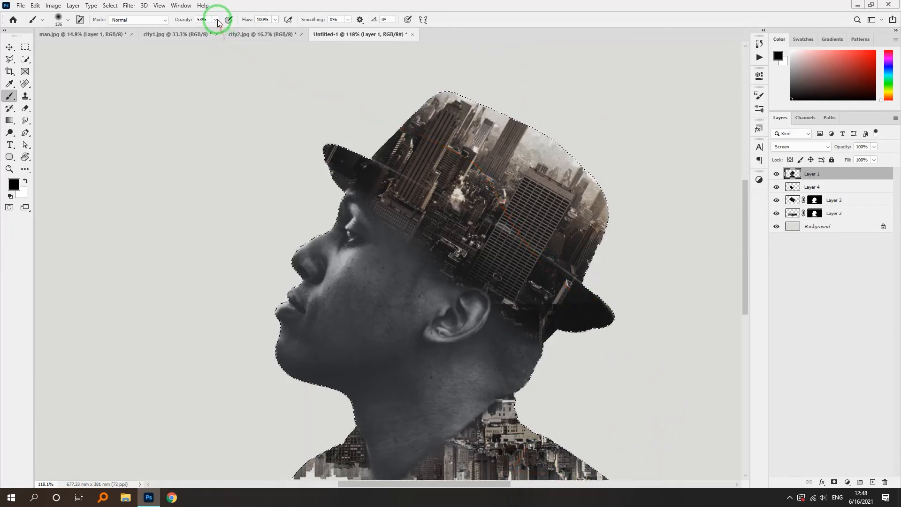
pyautogui.moveTo(218, 30); pyautogui.dragTo(241, 30)
pyautogui.moveTo(378, 145)
pyautogui.mouseDown()
pyautogui.moveTo(399, 145)
pyautogui.moveTo(436, 177)
pyautogui.moveTo(508, 158)
pyautogui.moveTo(579, 252)
pyautogui.moveTo(585, 192)
pyautogui.moveTo(457, 108)
pyautogui.moveTo(476, 93)
pyautogui.moveTo(547, 147)
pyautogui.moveTo(503, 145)
pyautogui.moveTo(505, 165)
pyautogui.mouseUp()
pyautogui.hotkey('ctrl', 'd')
# Step: Paint white on Layer 3's mask with a 34 px brush at 100% hardness to reveal the skyscraper and skyline above the hat
pyautogui.click(814, 199)
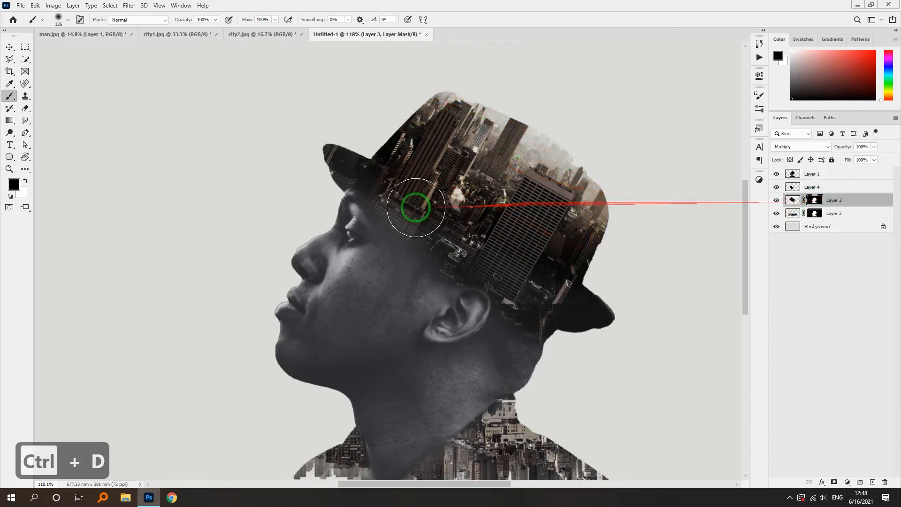
pyautogui.scroll(3, 481, 193)
pyautogui.scroll(2, 482, 194)
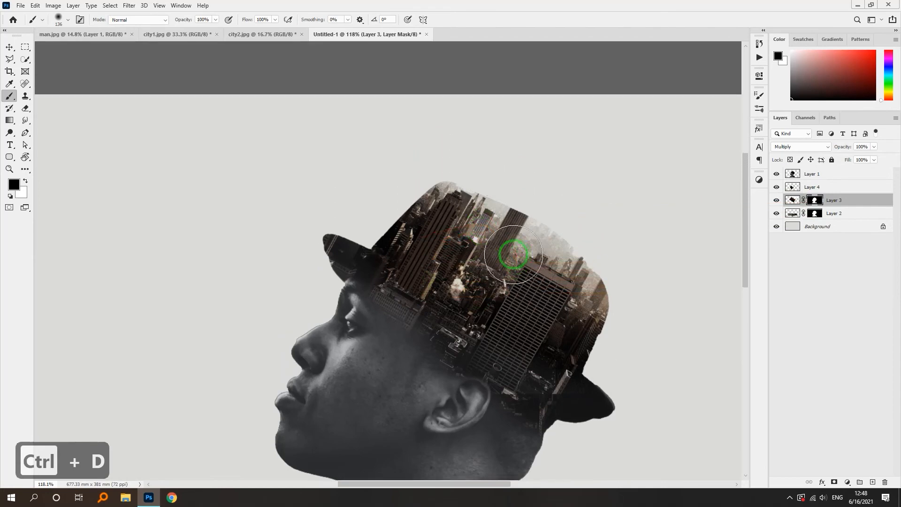
pyautogui.click(26, 182)
pyautogui.rightClick(388, 235)
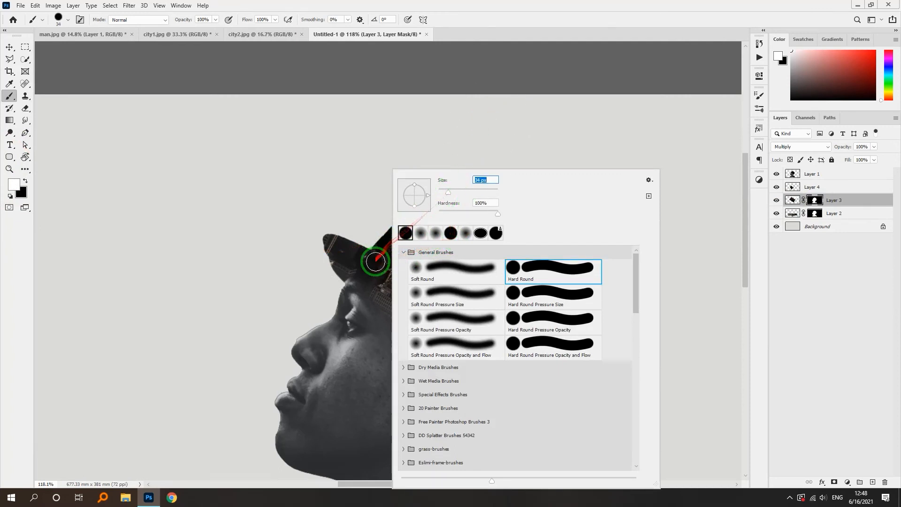
pyautogui.click(375, 262)
pyautogui.hotkey('ctrl', 'z')
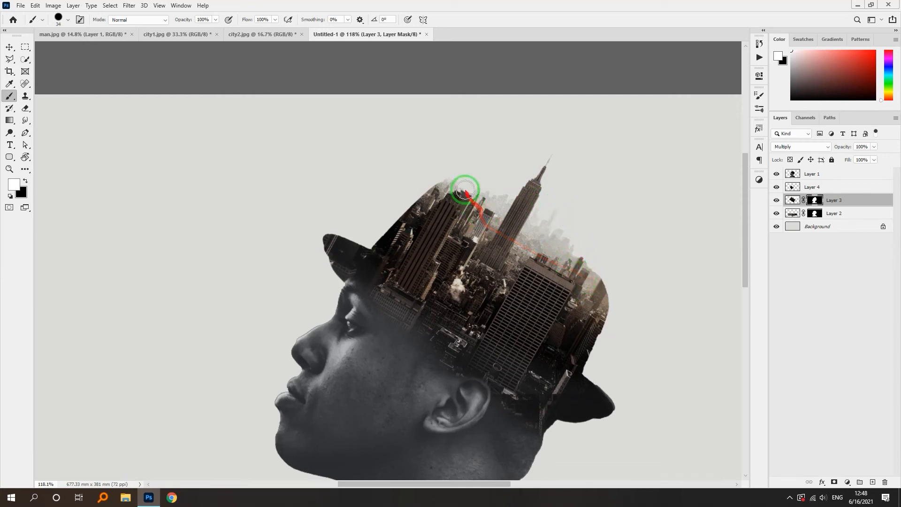
# Step: Soften the skyline edge above the hat by painting black on Layer 3's mask with a 34 px brush at 0% hardness
pyautogui.click(26, 180)
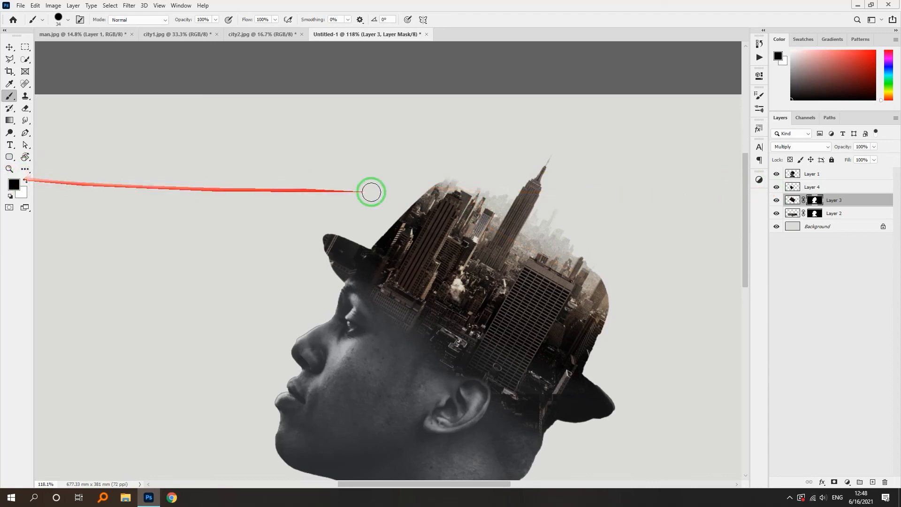
pyautogui.hotkey('ctrl', 'z')
pyautogui.rightClick(462, 172)
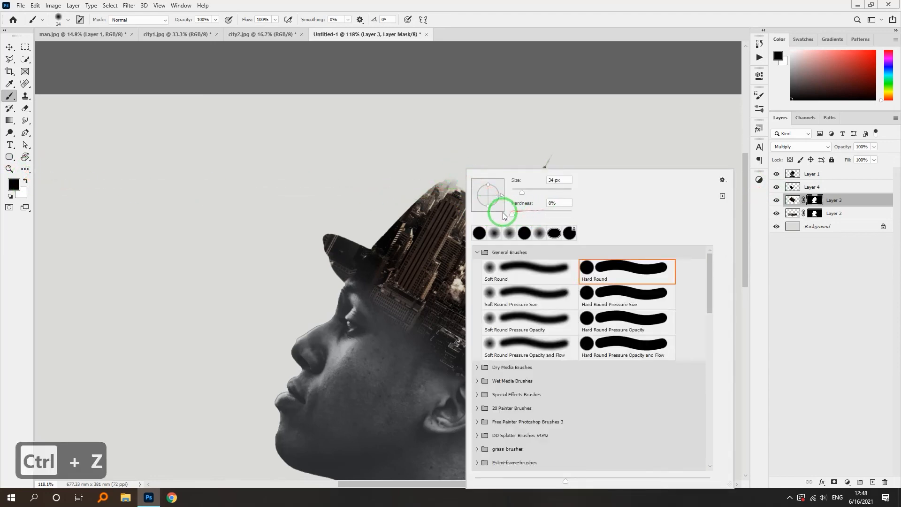
pyautogui.click(455, 168)
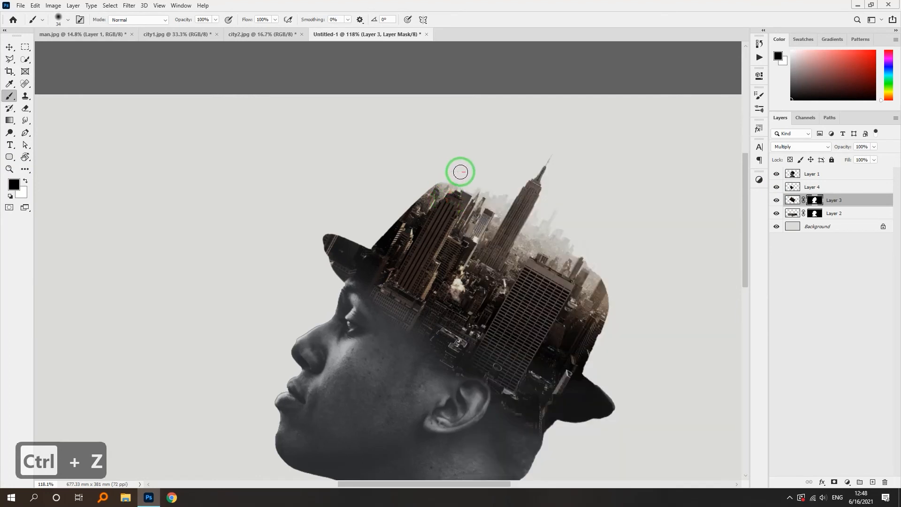
# Step: Group Layer 1, Layer 4, Layer 3 and Layer 2 together, keeping the default group name and leaving the Background outside
pyautogui.scroll(-5, 460, 174)
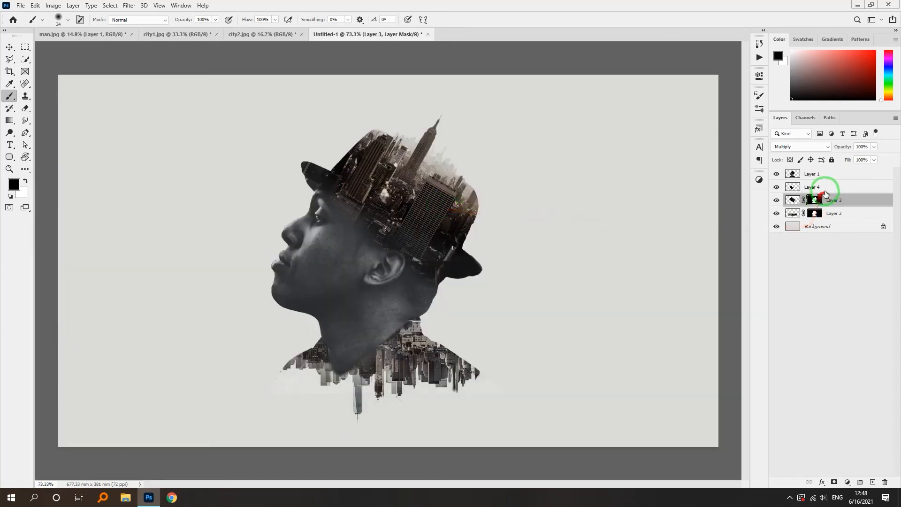
pyautogui.click(839, 189)
pyautogui.click(842, 177)
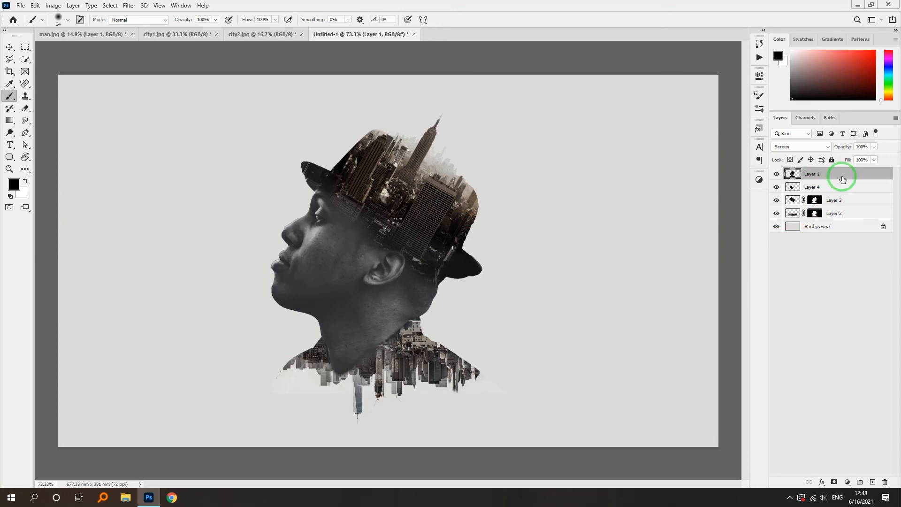
pyautogui.keyDown('shift'); pyautogui.click(844, 214); pyautogui.keyUp('shift')
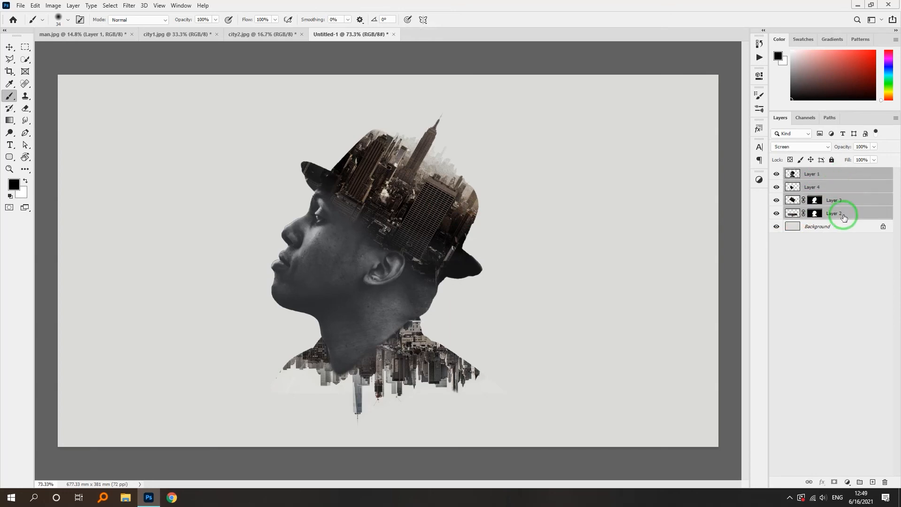
pyautogui.rightClick(843, 216)
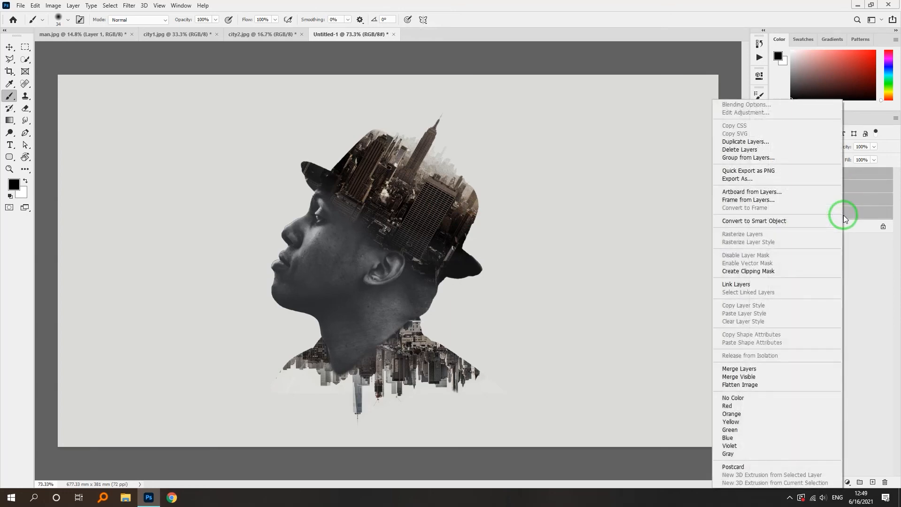
pyautogui.click(804, 157)
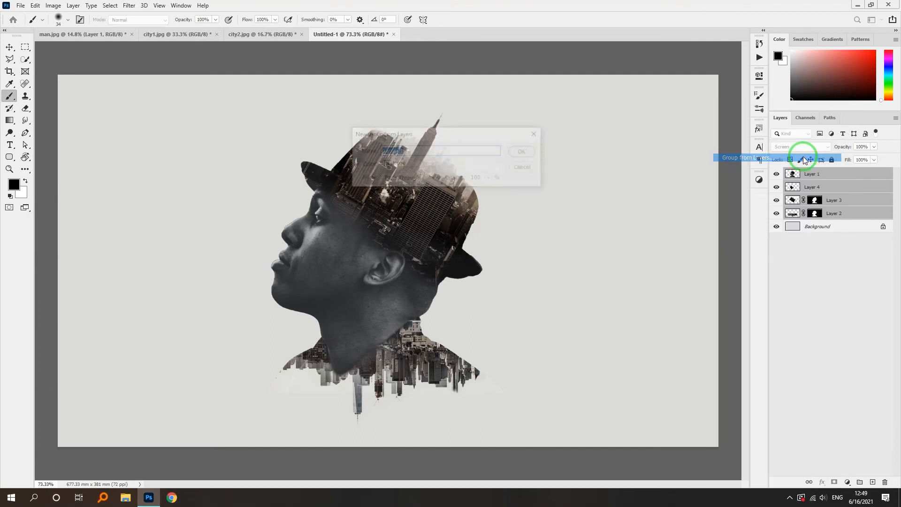
pyautogui.click(524, 151)
# Step: Add a Brightness/Contrast adjustment layer above the group with the contrast at 15, deselect all layers and fit the canvas in view
pyautogui.click(848, 482)
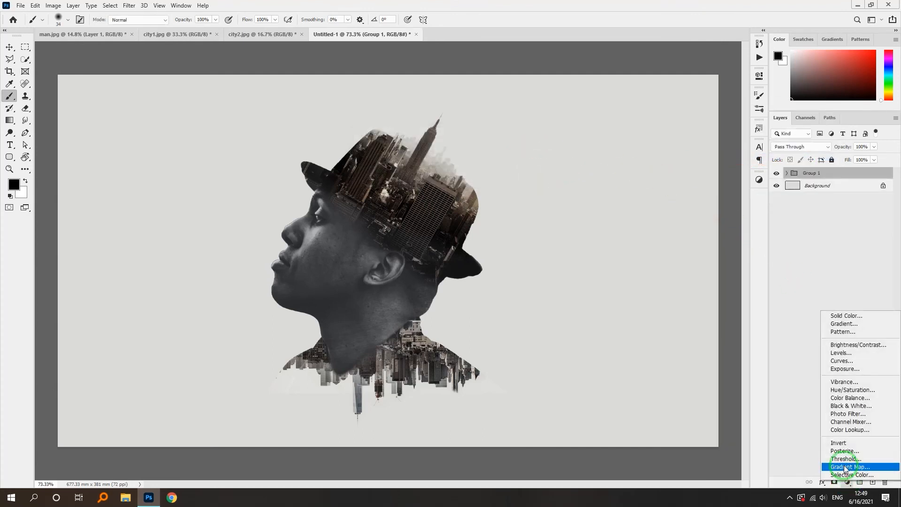
pyautogui.click(849, 345)
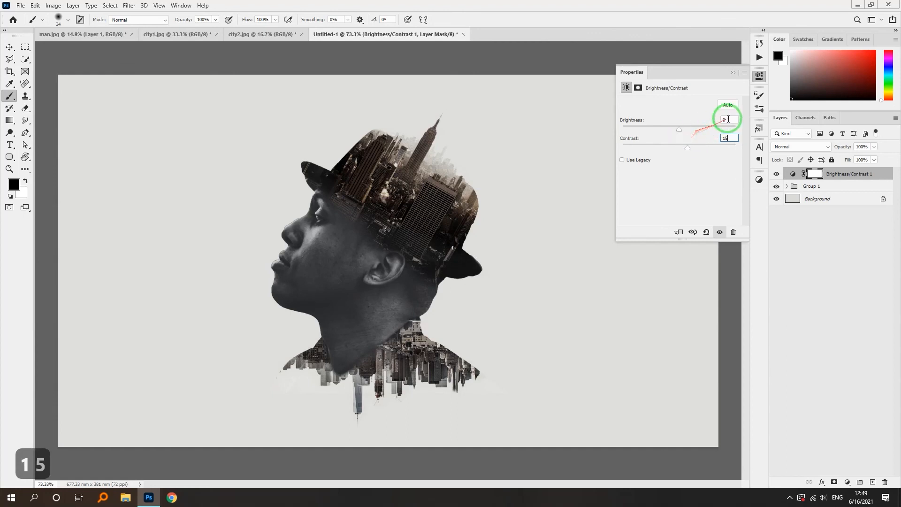
pyautogui.click(733, 72)
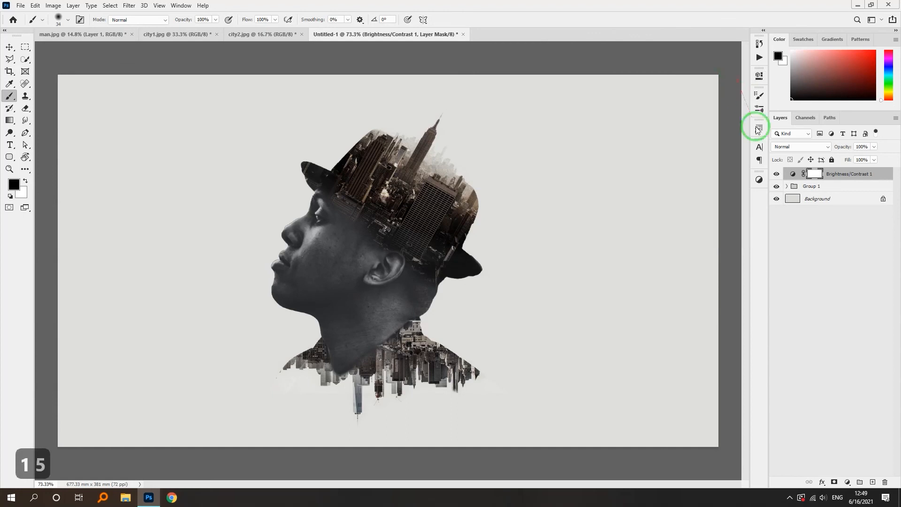
pyautogui.click(801, 247)
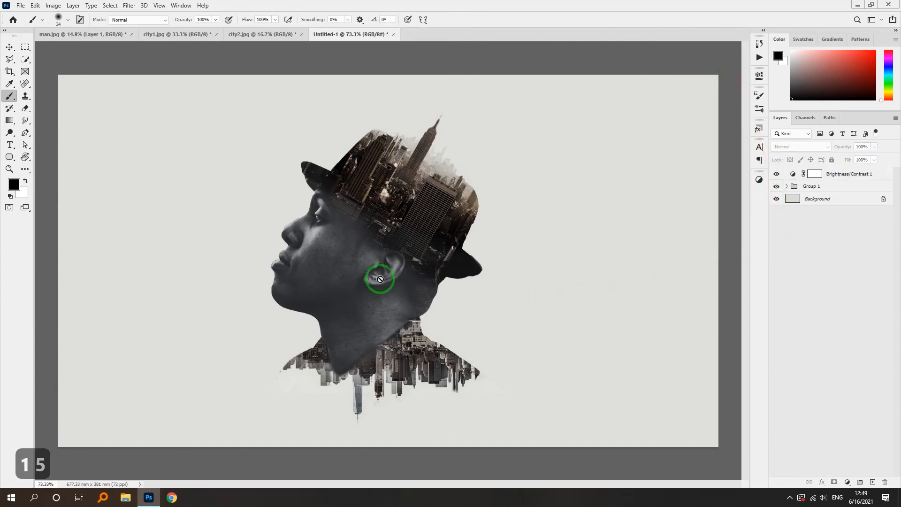
pyautogui.click(10, 47)
pyautogui.hotkey('ctrl', '0')
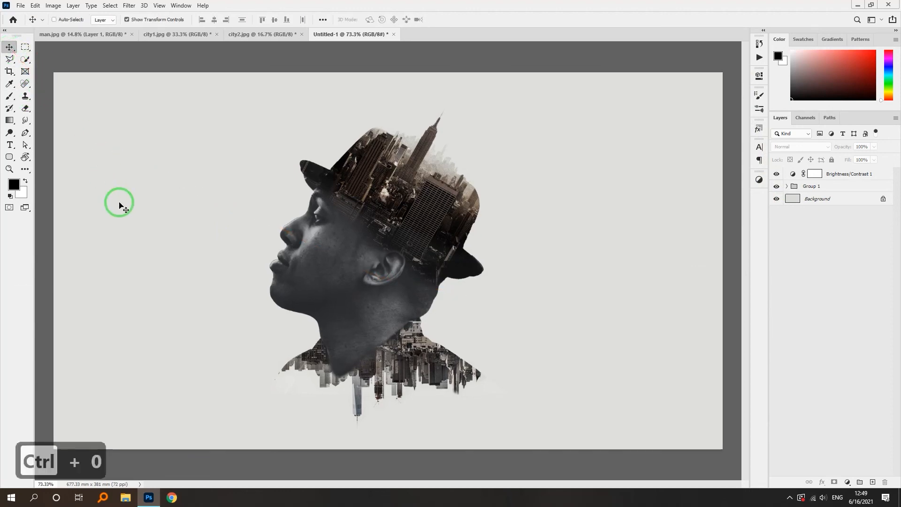